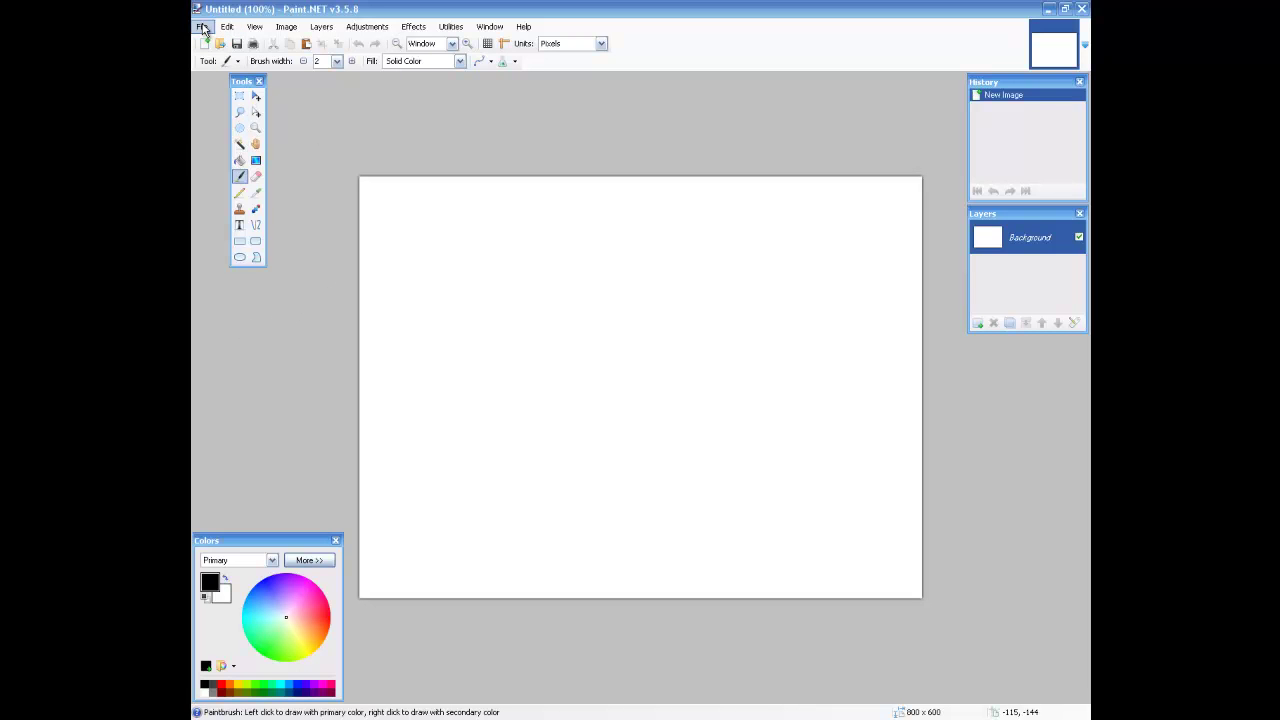
Open slider-1.jpg from the art folder.
click(203, 27)
click(224, 58)
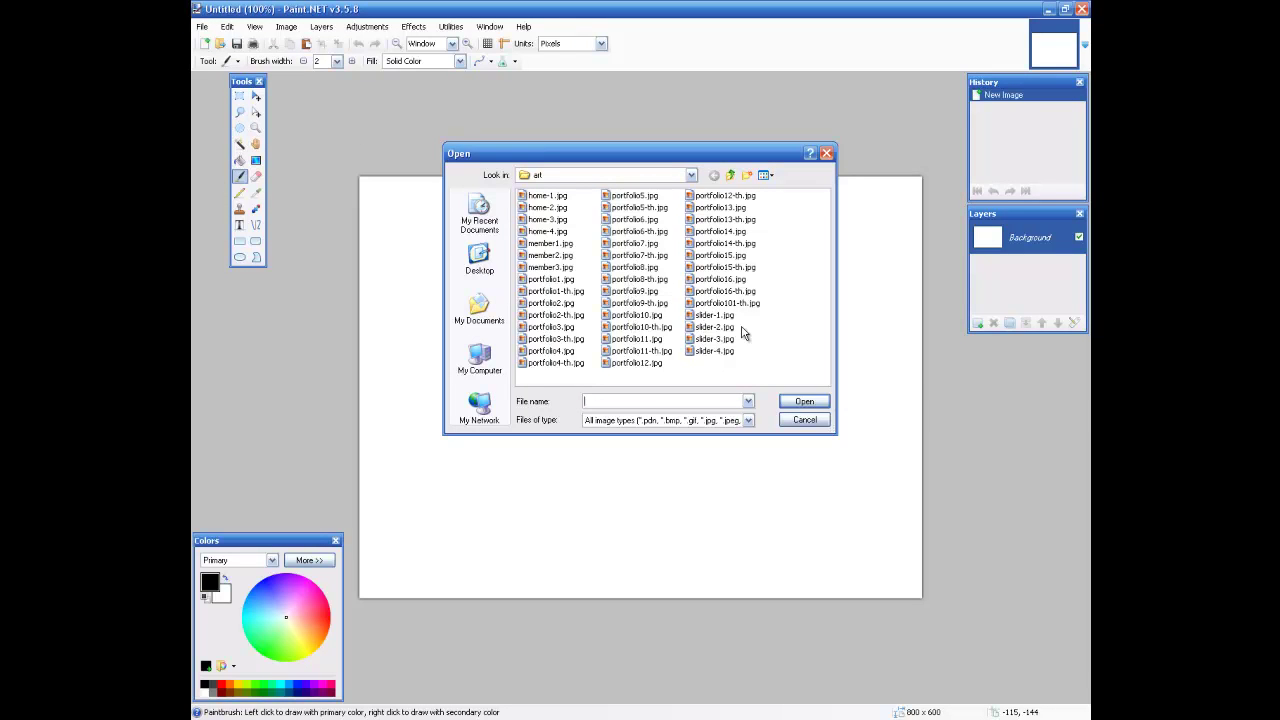
double_click(714, 316)
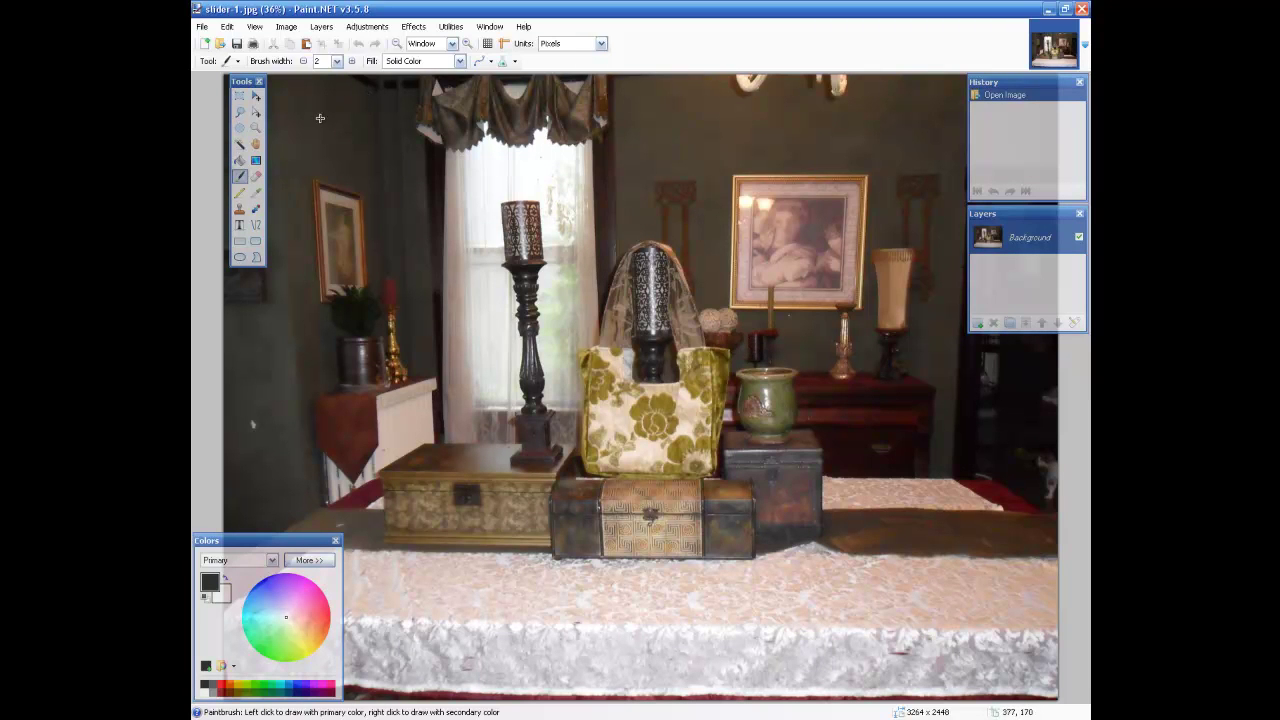
Try resizing the image to a width of 960 pixels with its aspect ratio not maintained.
click(286, 30)
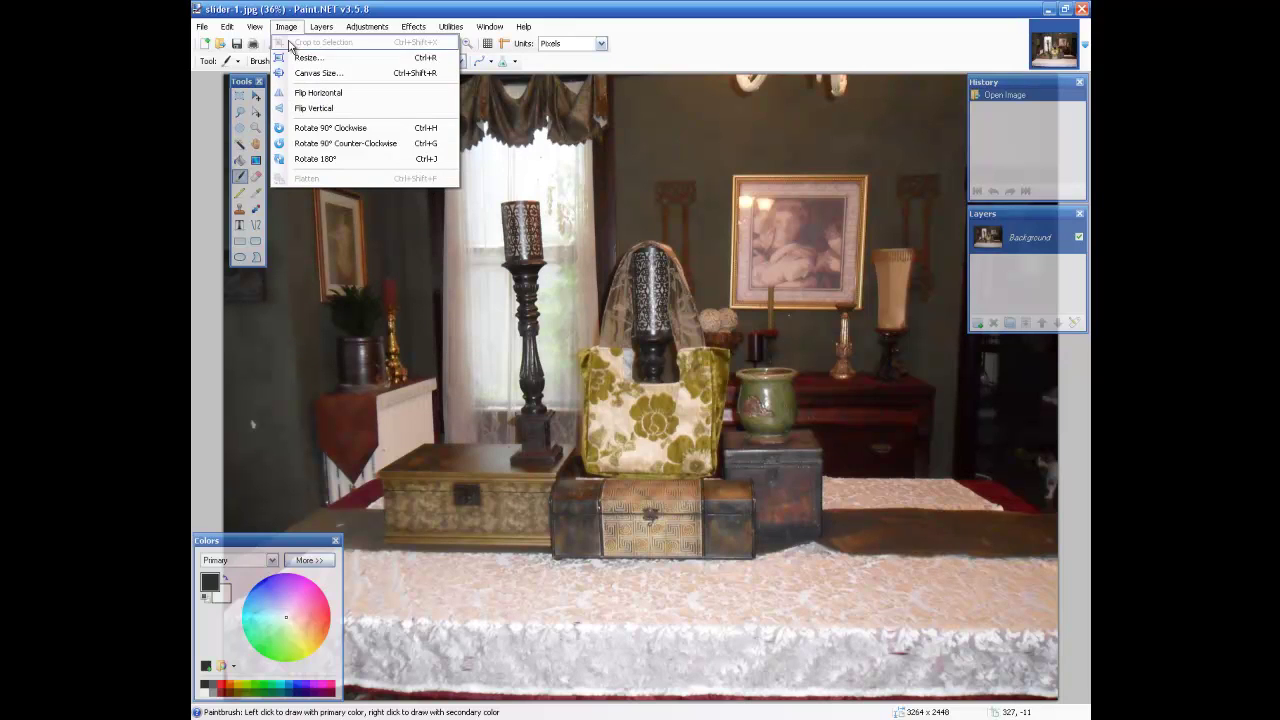
click(299, 60)
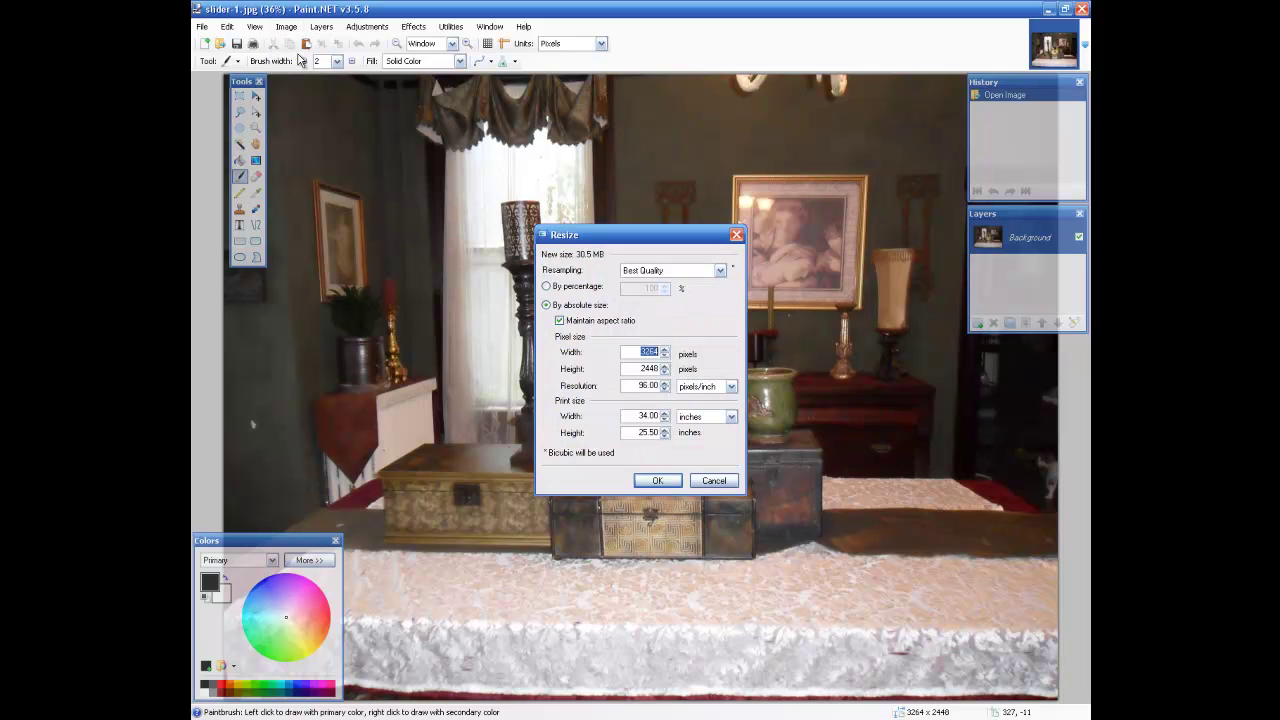
click(560, 321)
double_click(657, 352)
text(960)
key(Return)
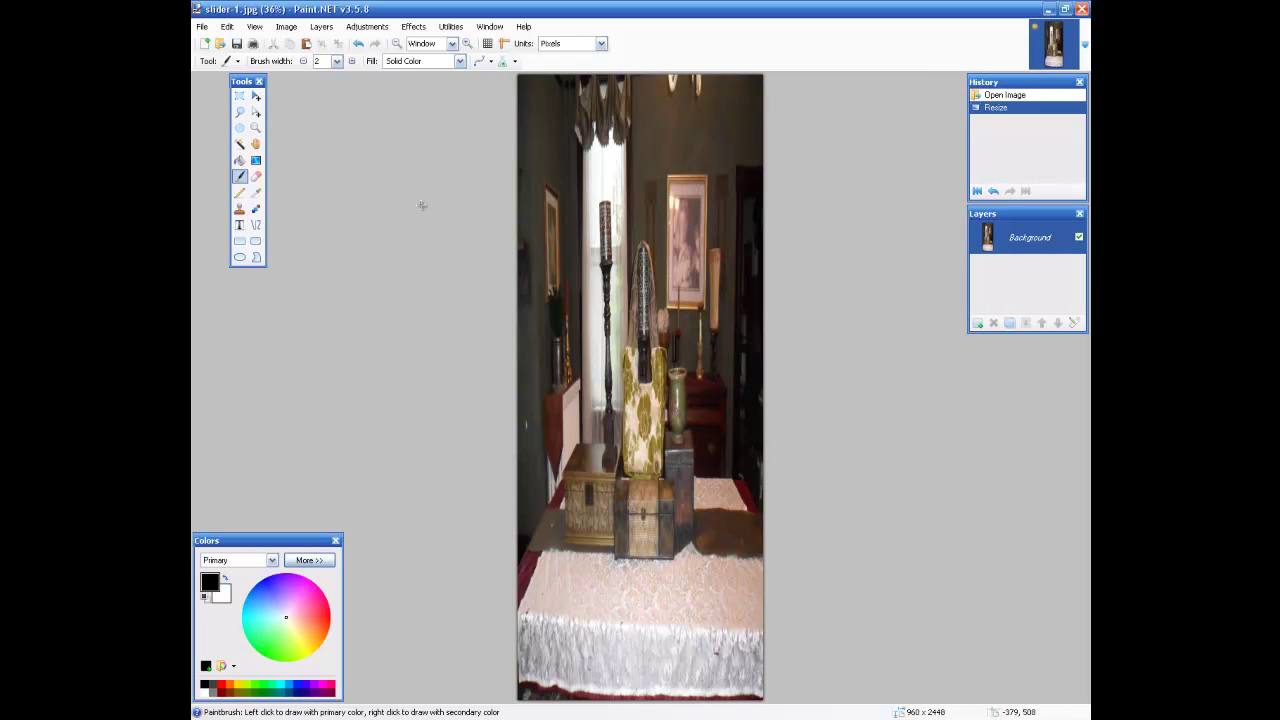
Undo the last image resize.
click(281, 31)
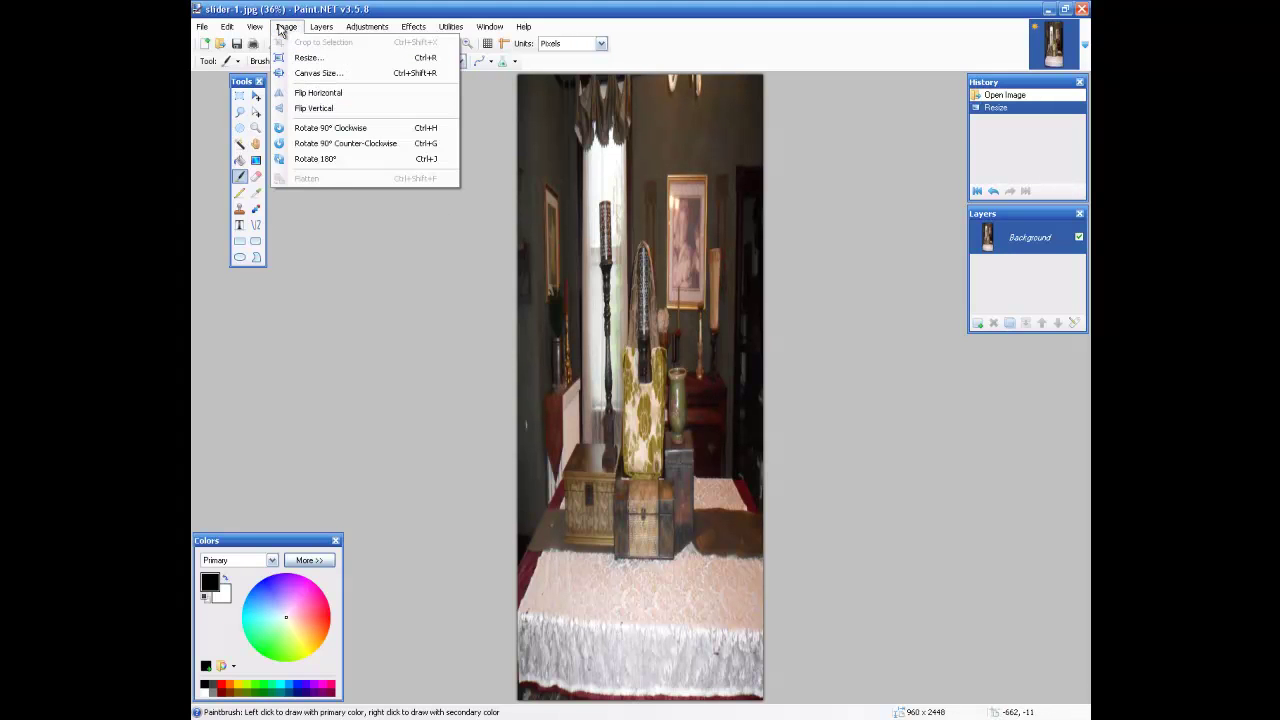
click(227, 31)
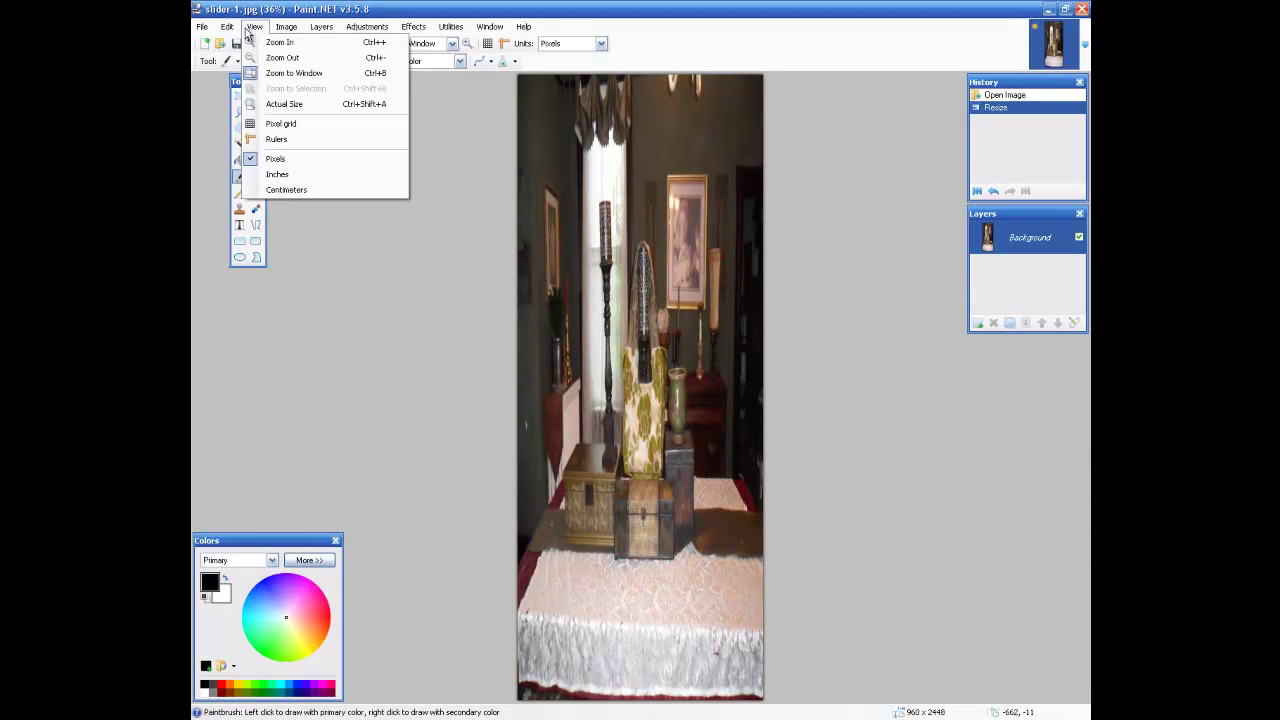
click(237, 41)
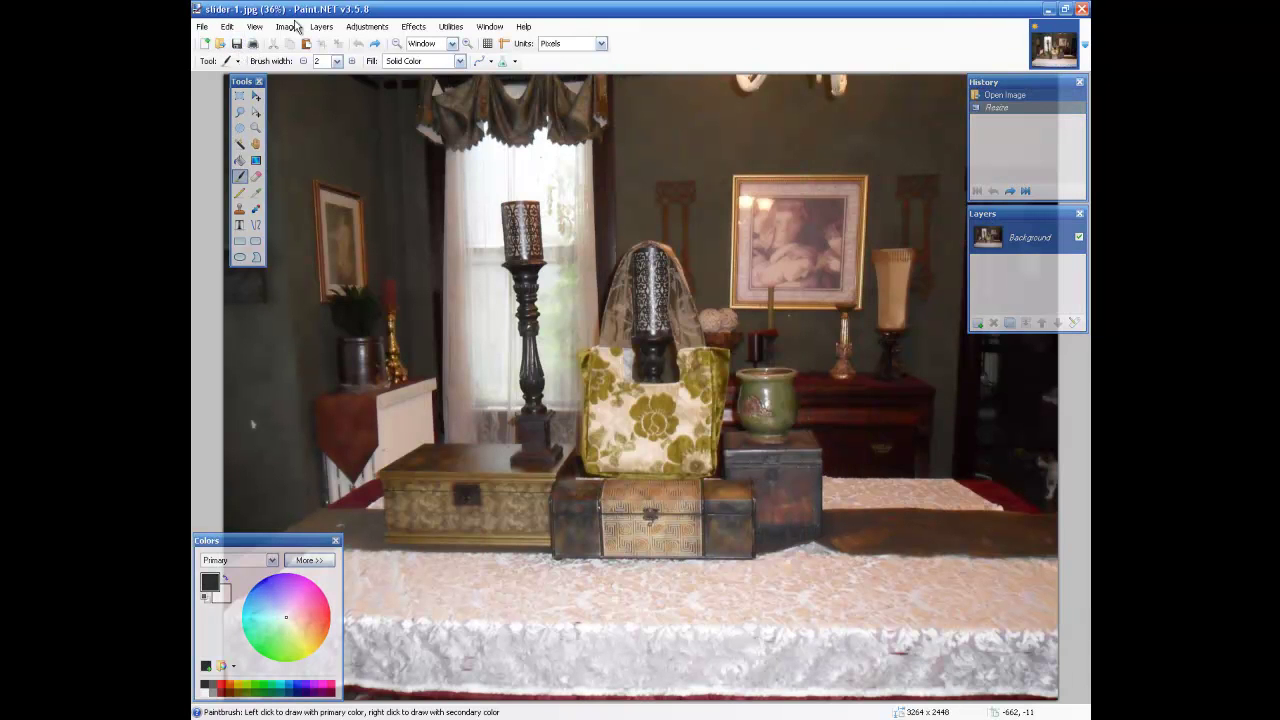
Resize the image to 960 pixels wide with its aspect ratio maintained.
click(286, 27)
click(303, 58)
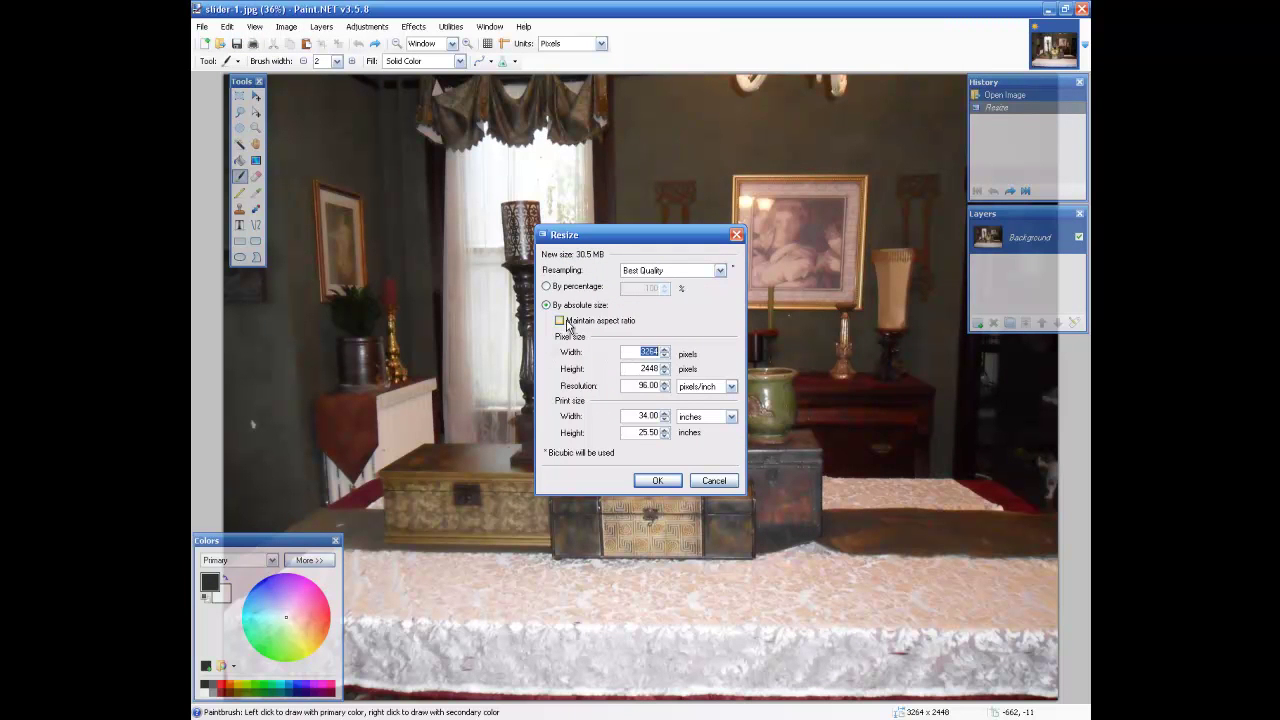
click(558, 323)
double_click(656, 352)
text(960)
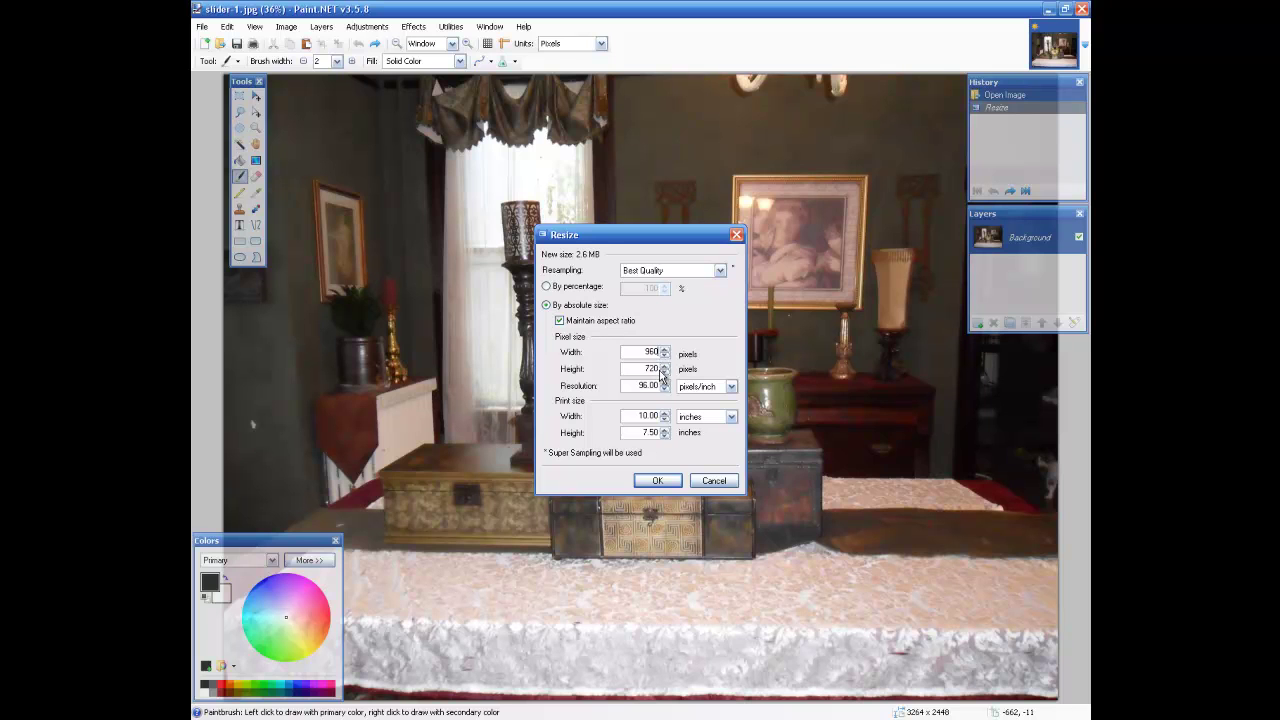
click(657, 482)
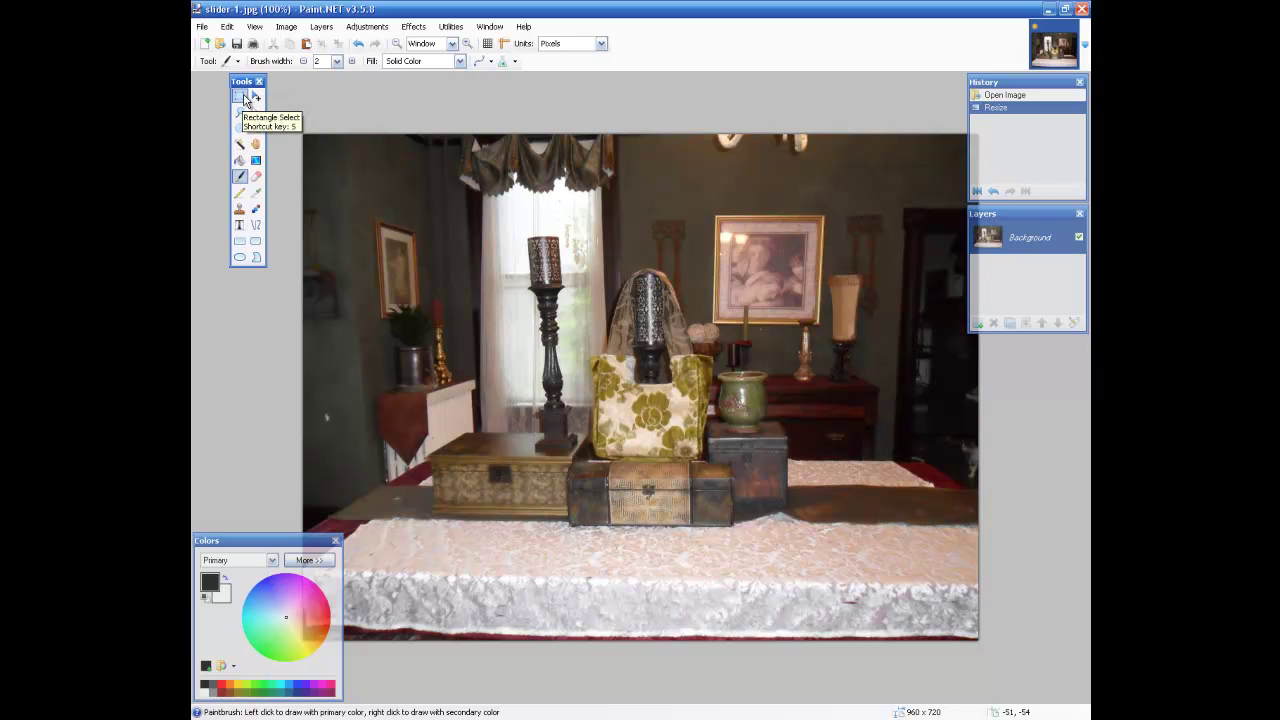
click(255, 28)
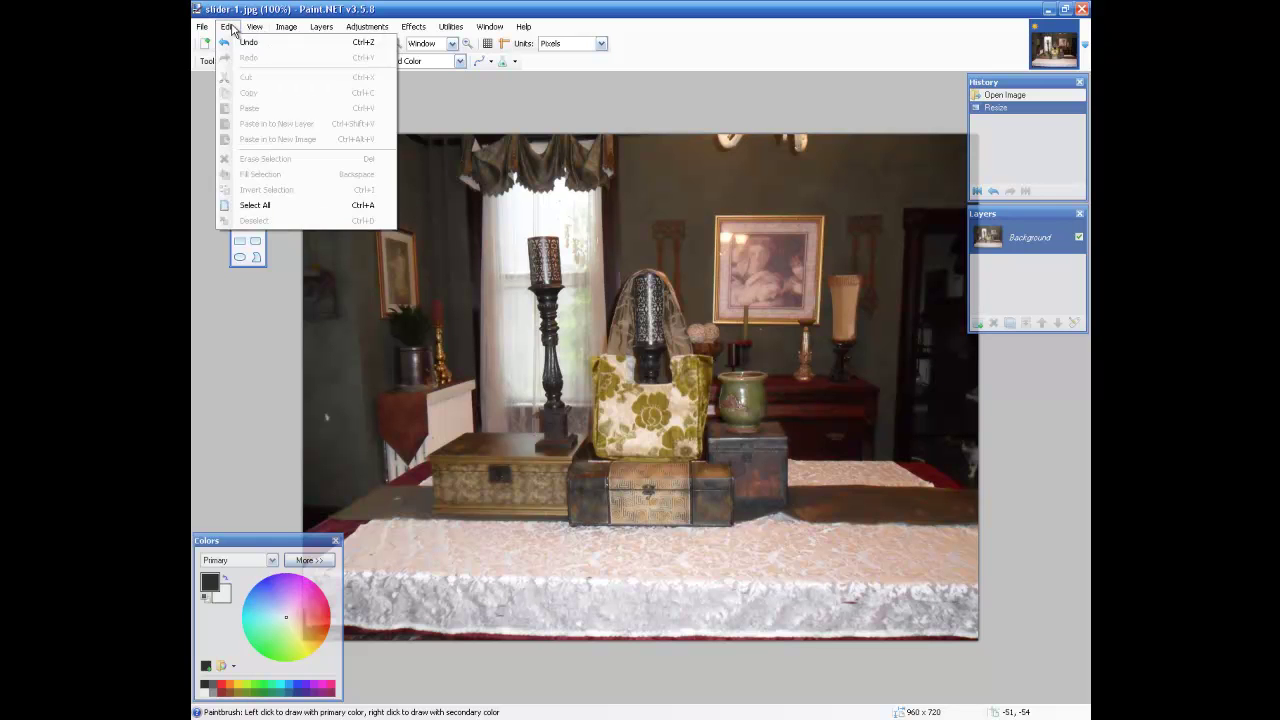
click(255, 27)
click(348, 30)
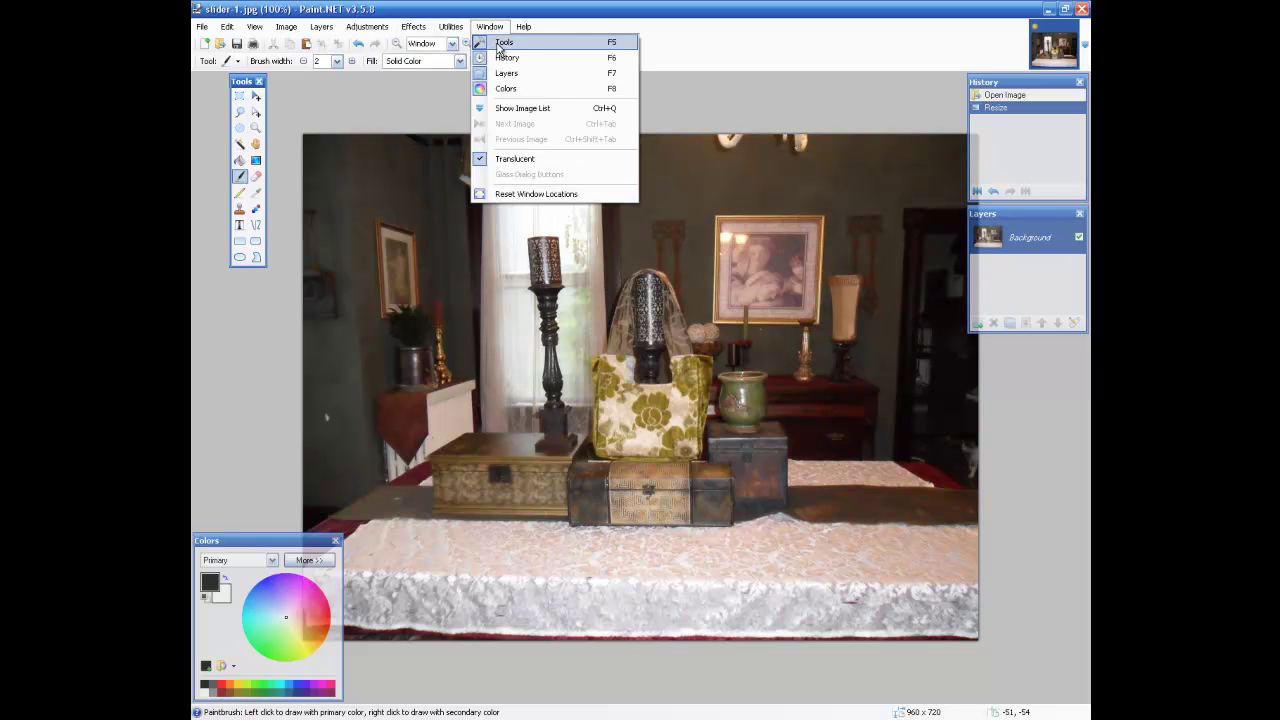
click(501, 44)
click(490, 27)
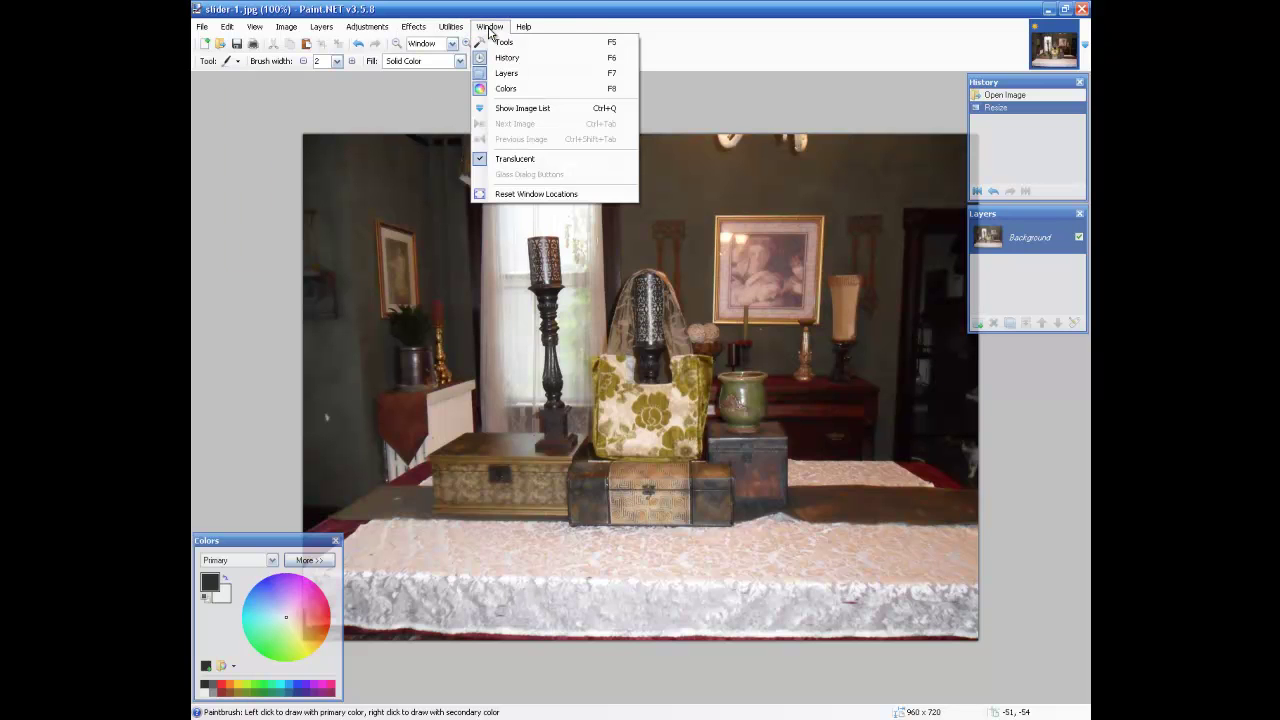
click(501, 42)
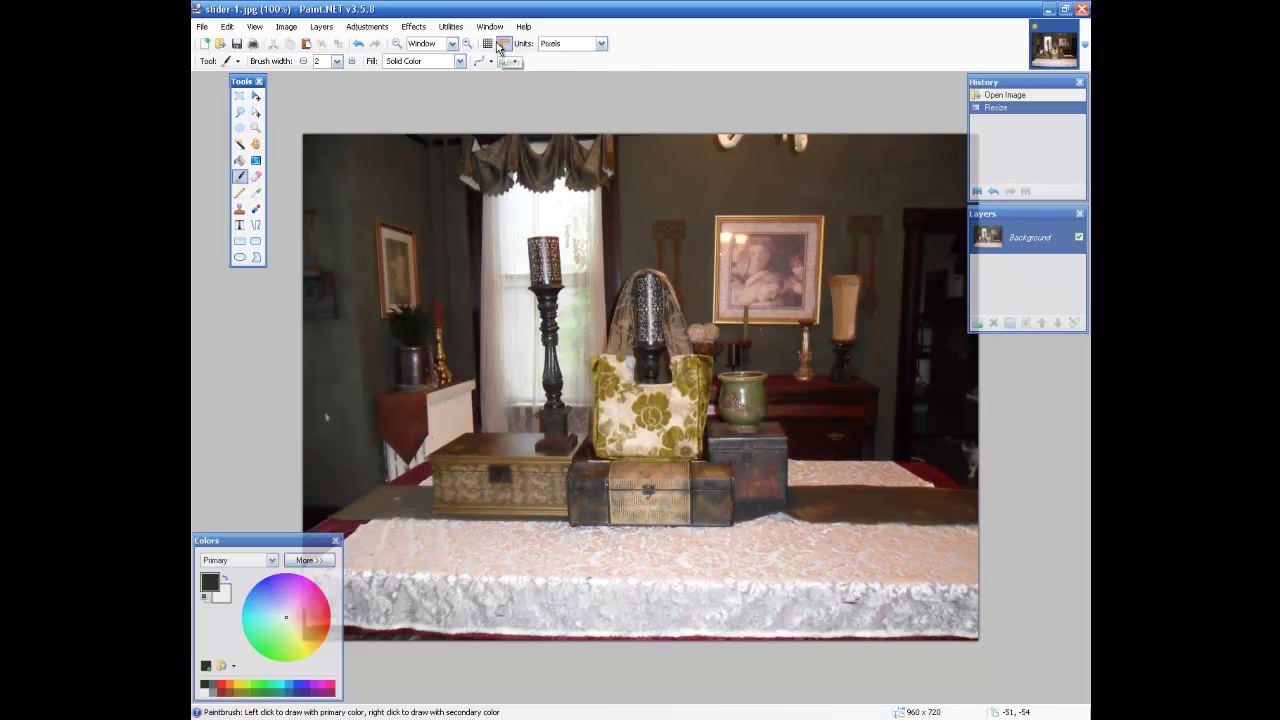
Select a full-width band of 960 × 379 pixels across the photo with Rectangle Select, starting 164 pixels below its upper edge.
click(240, 96)
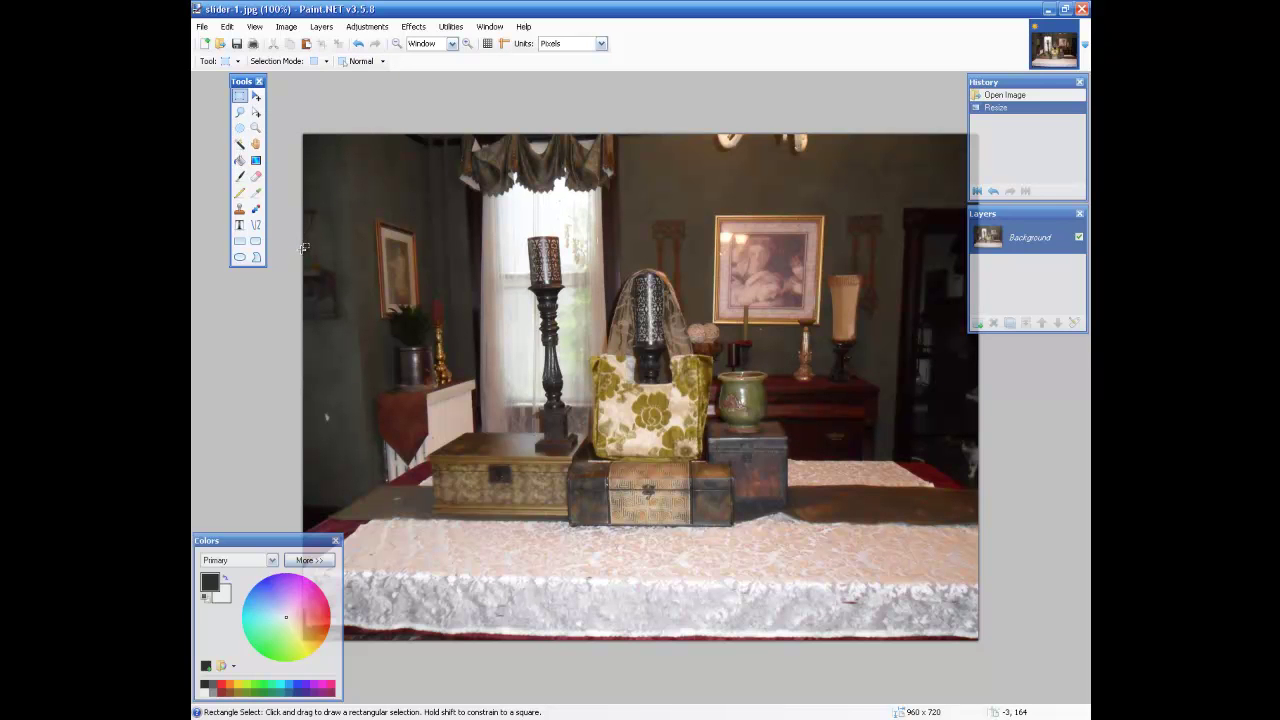
drag(304, 248, 982, 484)
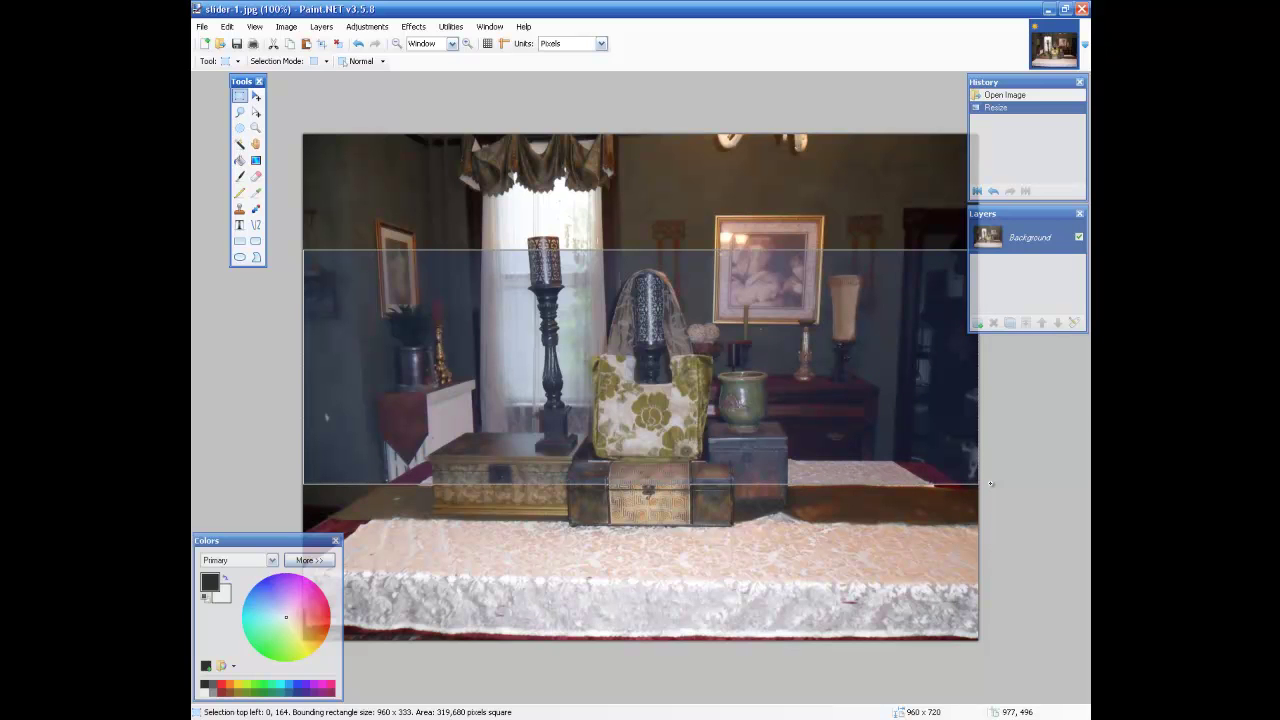
drag(990, 484, 993, 515)
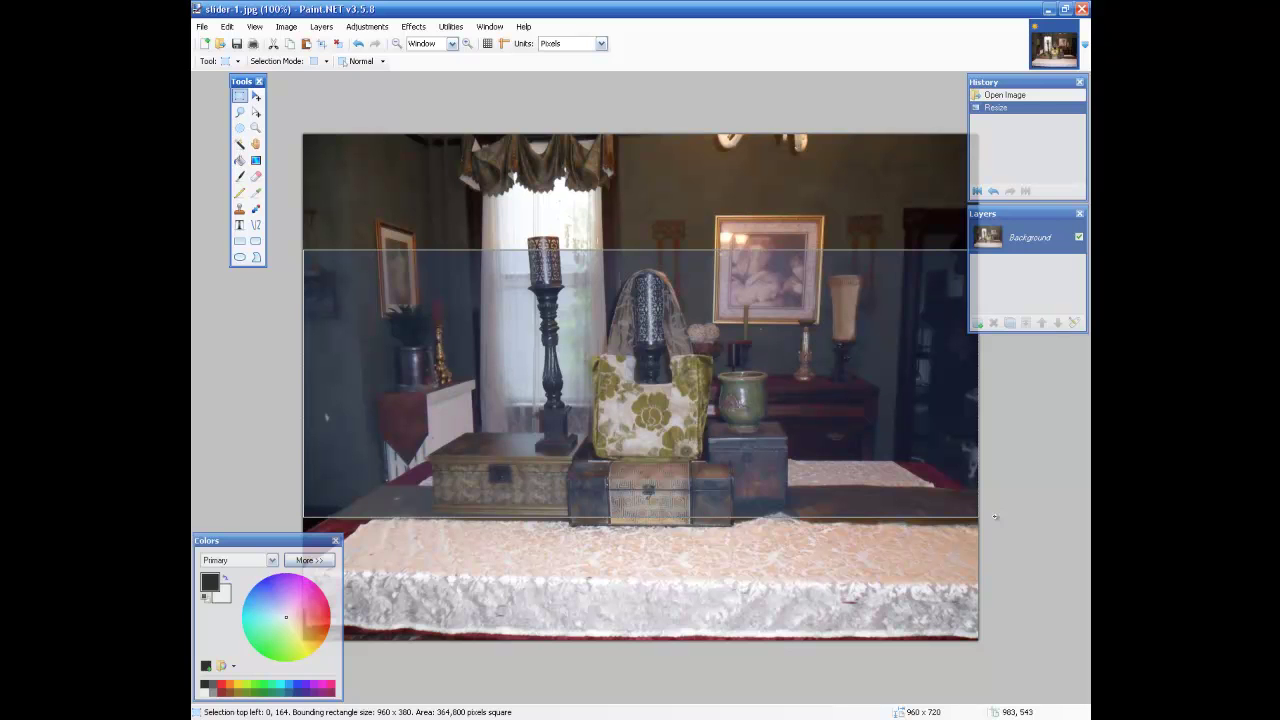
drag(995, 516, 995, 515)
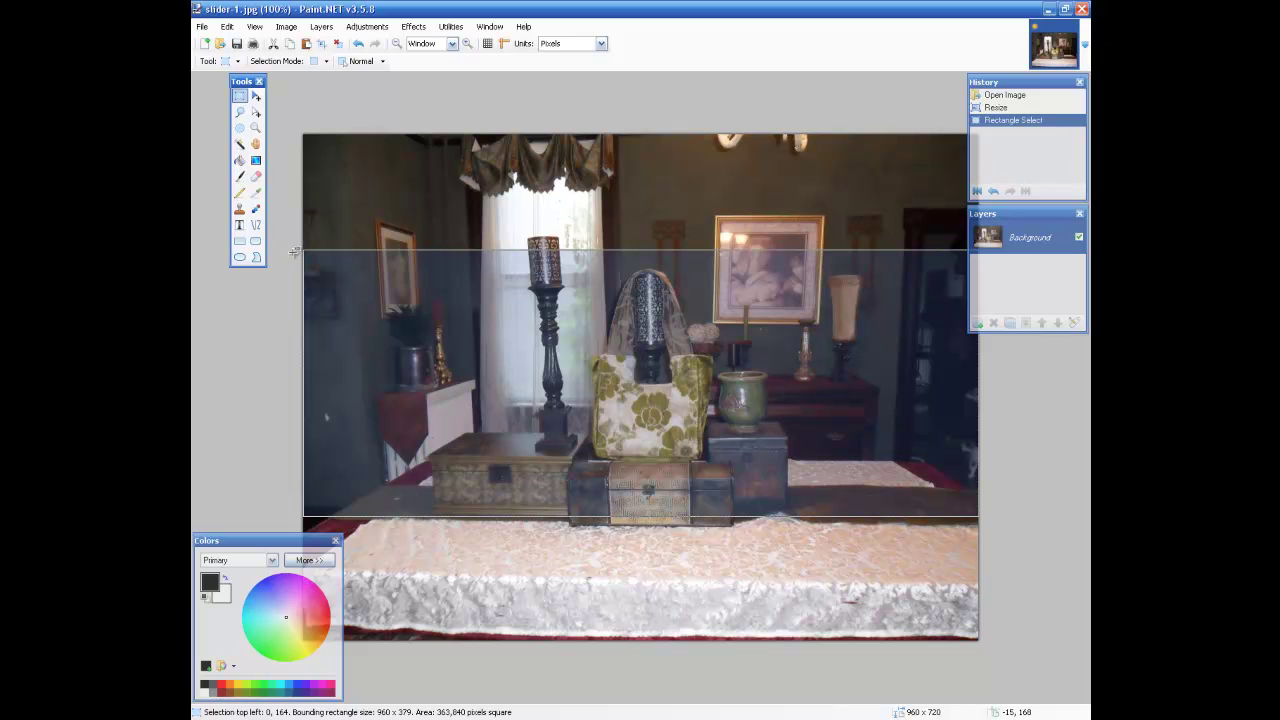
Select a full-width 960 × 380 pixel band starting 168 pixels below the photo's upper edge and crop the image to it.
drag(294, 251, 994, 518)
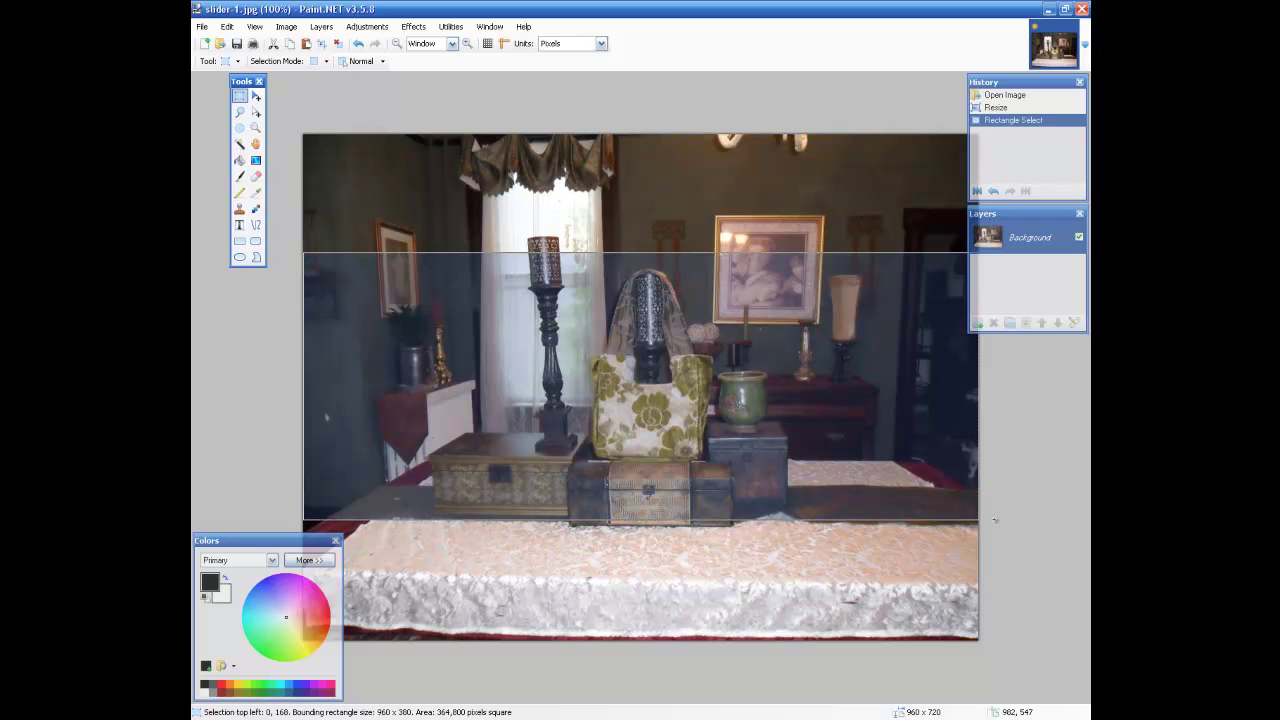
drag(994, 519, 996, 517)
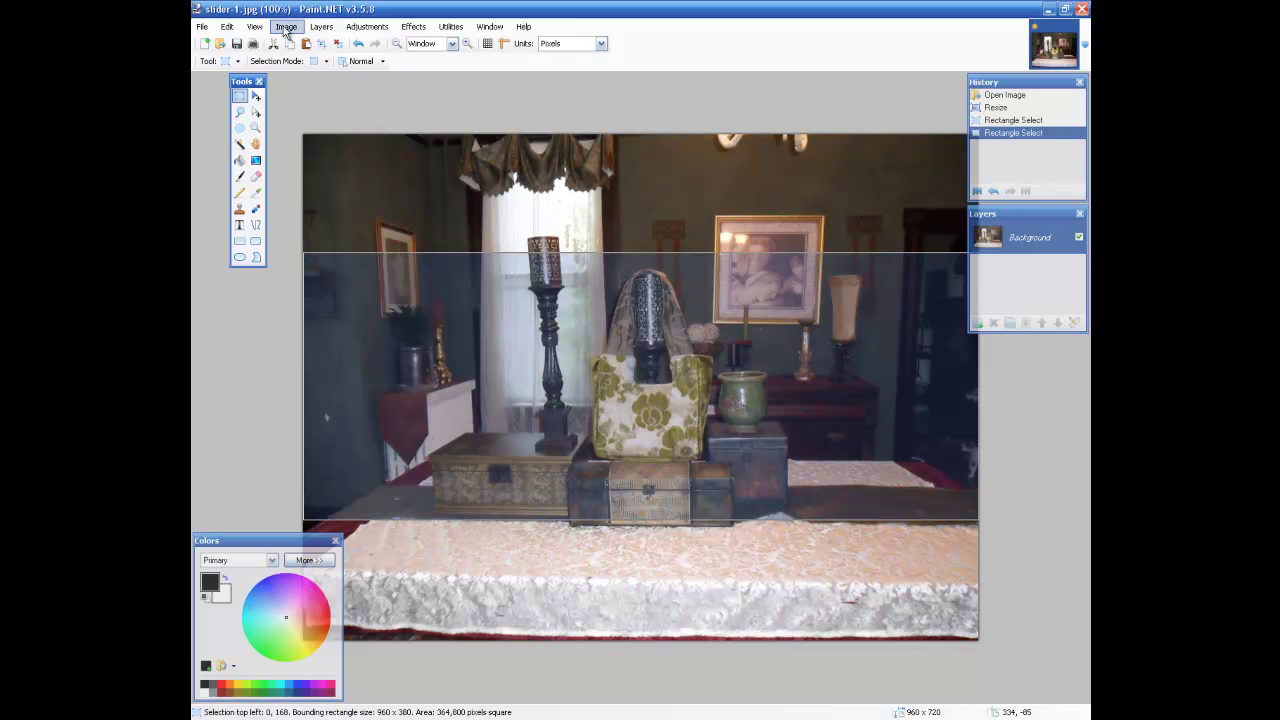
click(285, 27)
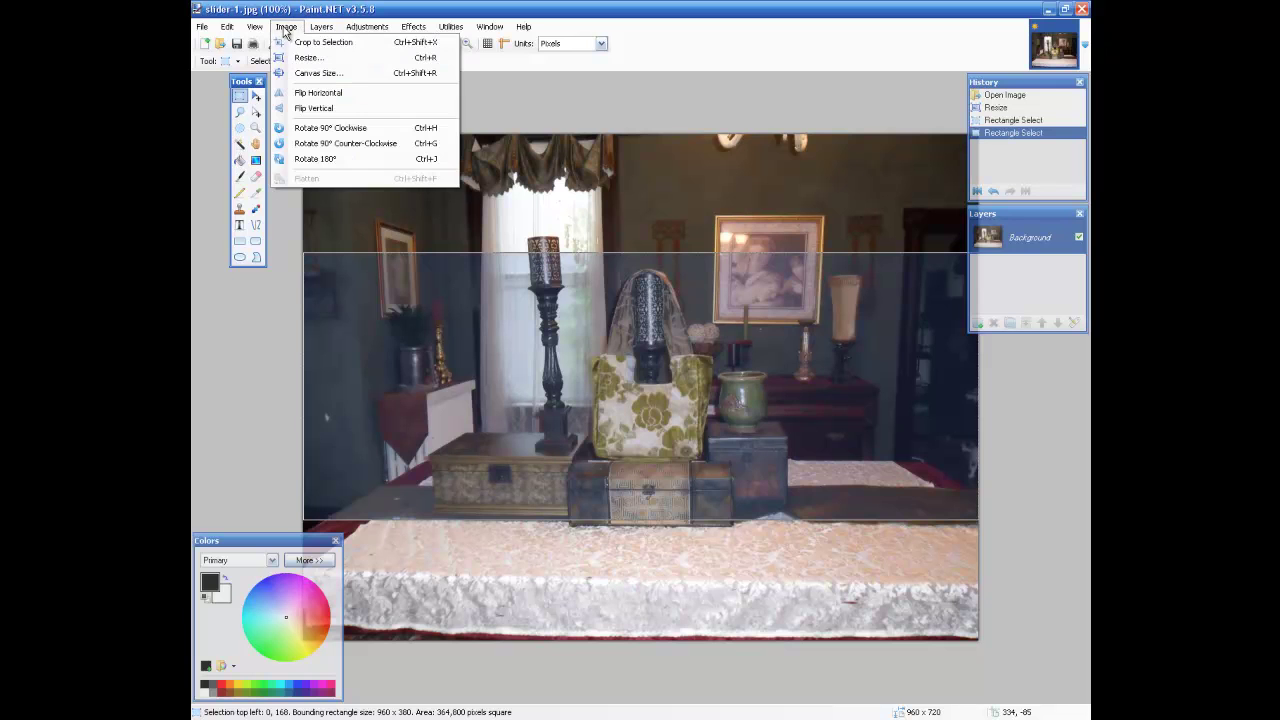
click(305, 43)
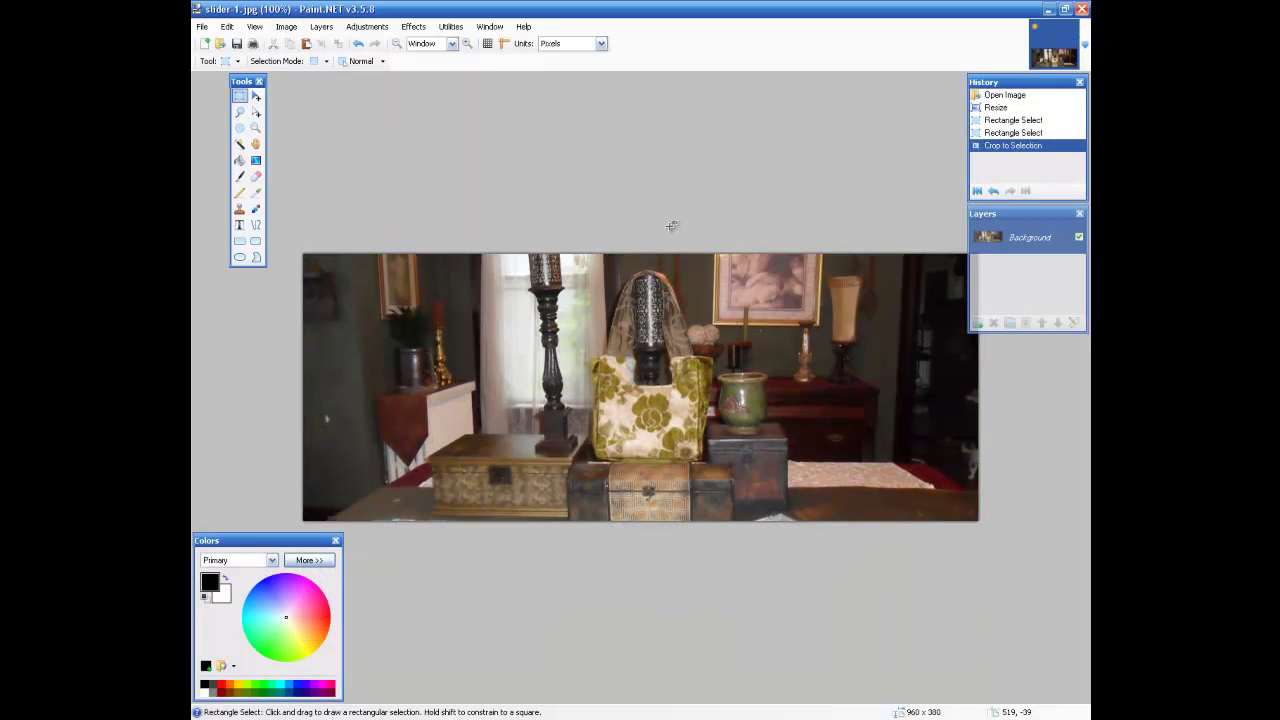
Save the cropped image as a JPEG over the existing slider-1.jpg in the art folder, with quality 95.
click(202, 28)
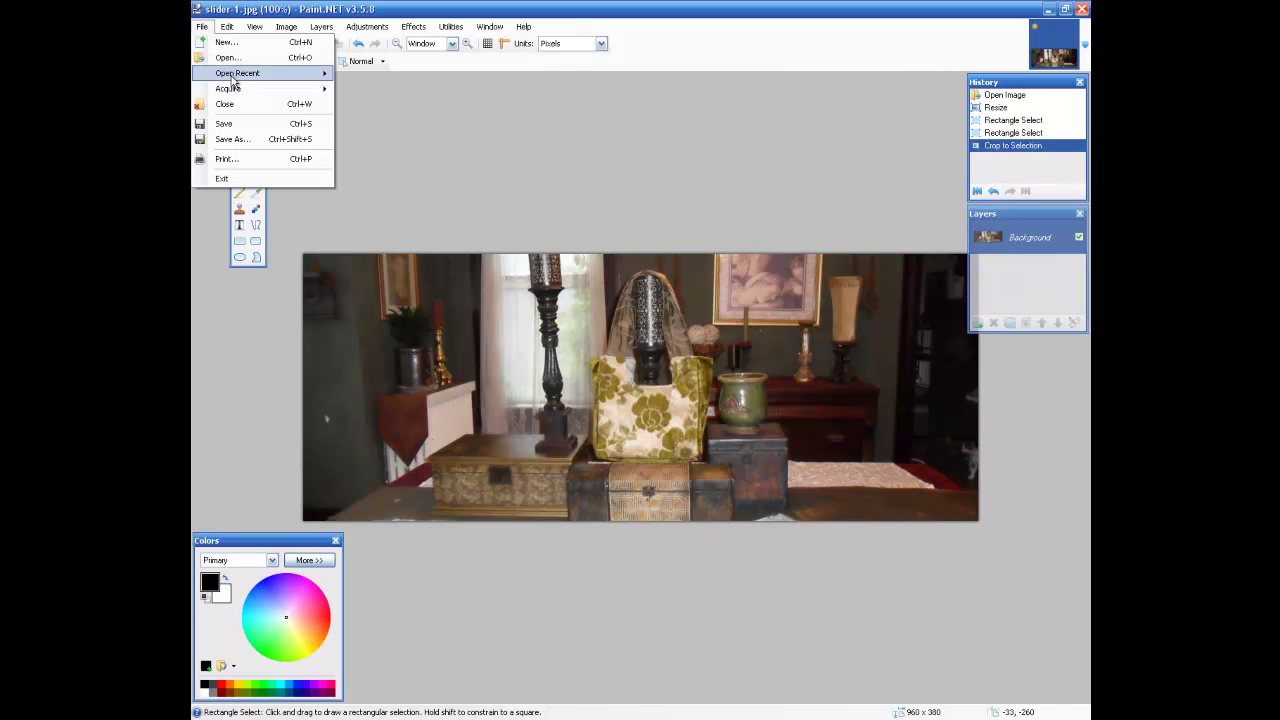
click(260, 142)
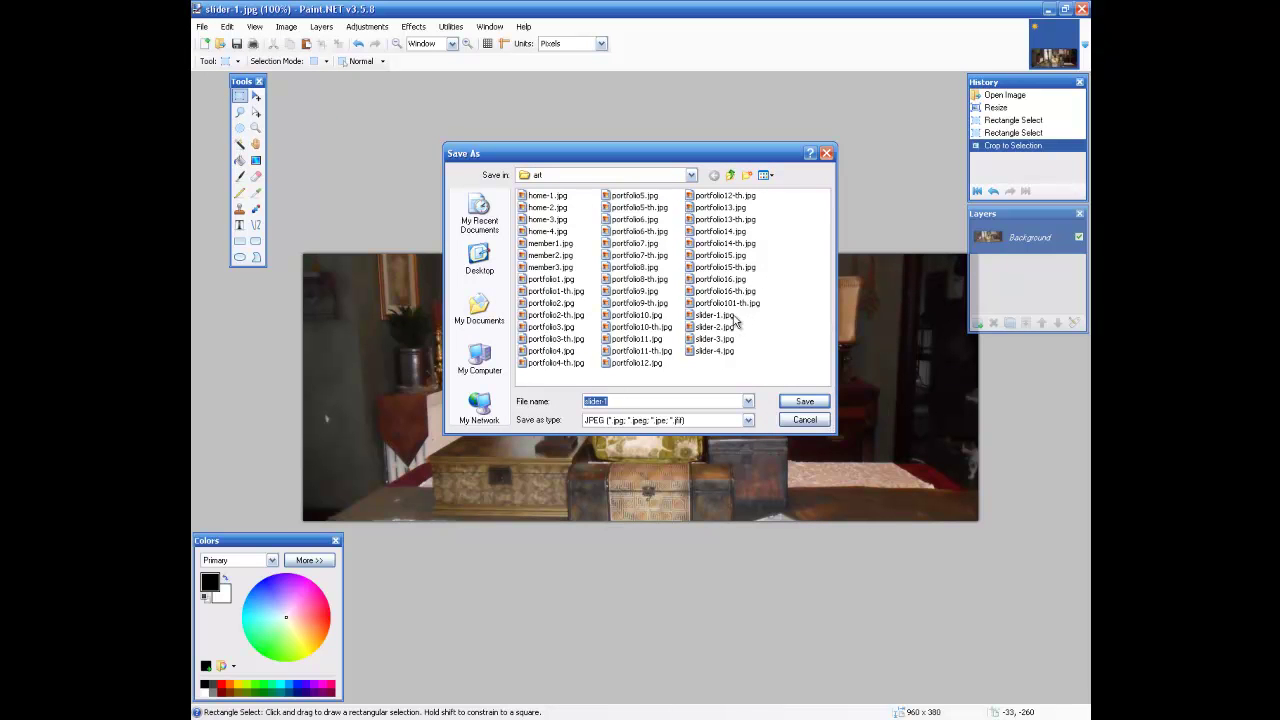
mouse_move(728, 318)
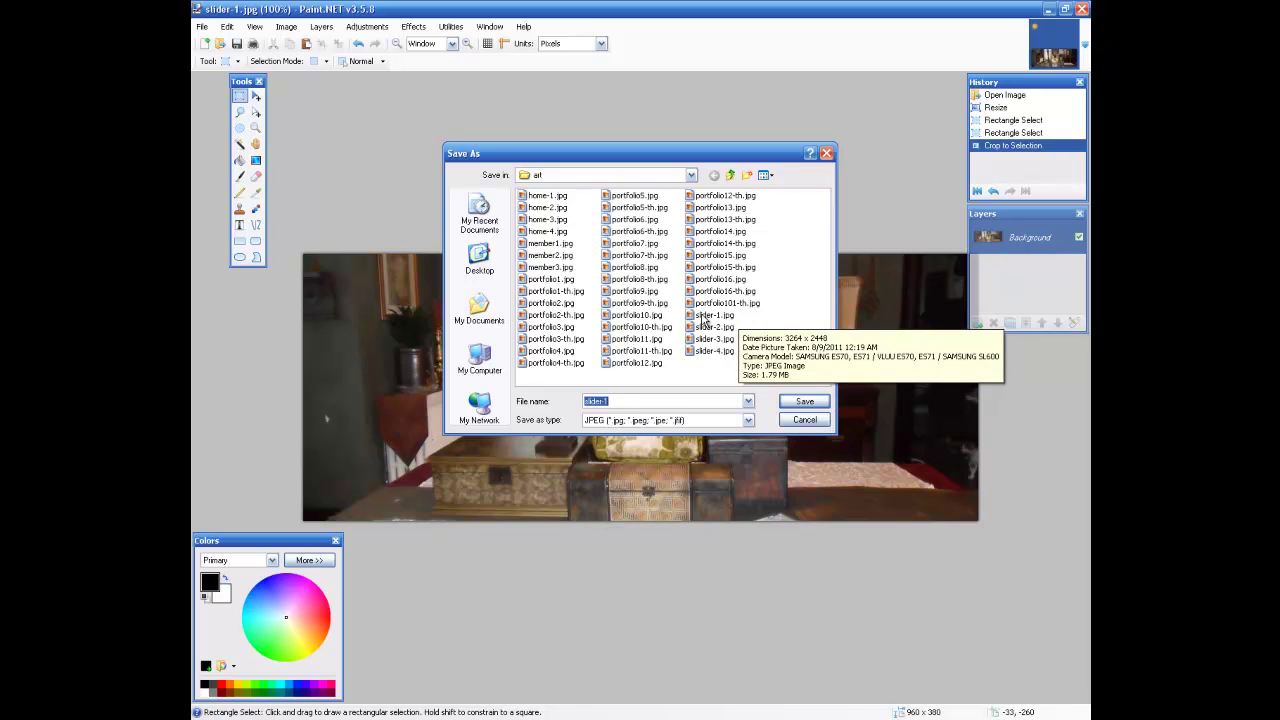
click(707, 318)
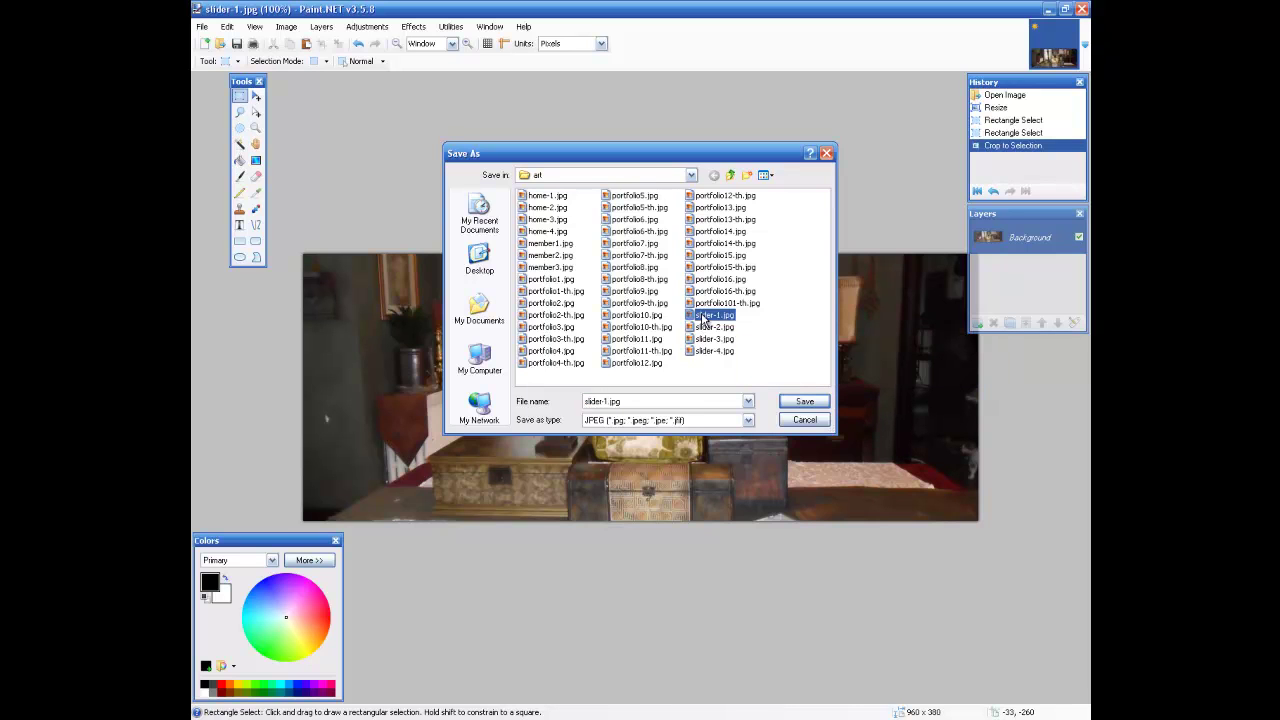
click(806, 403)
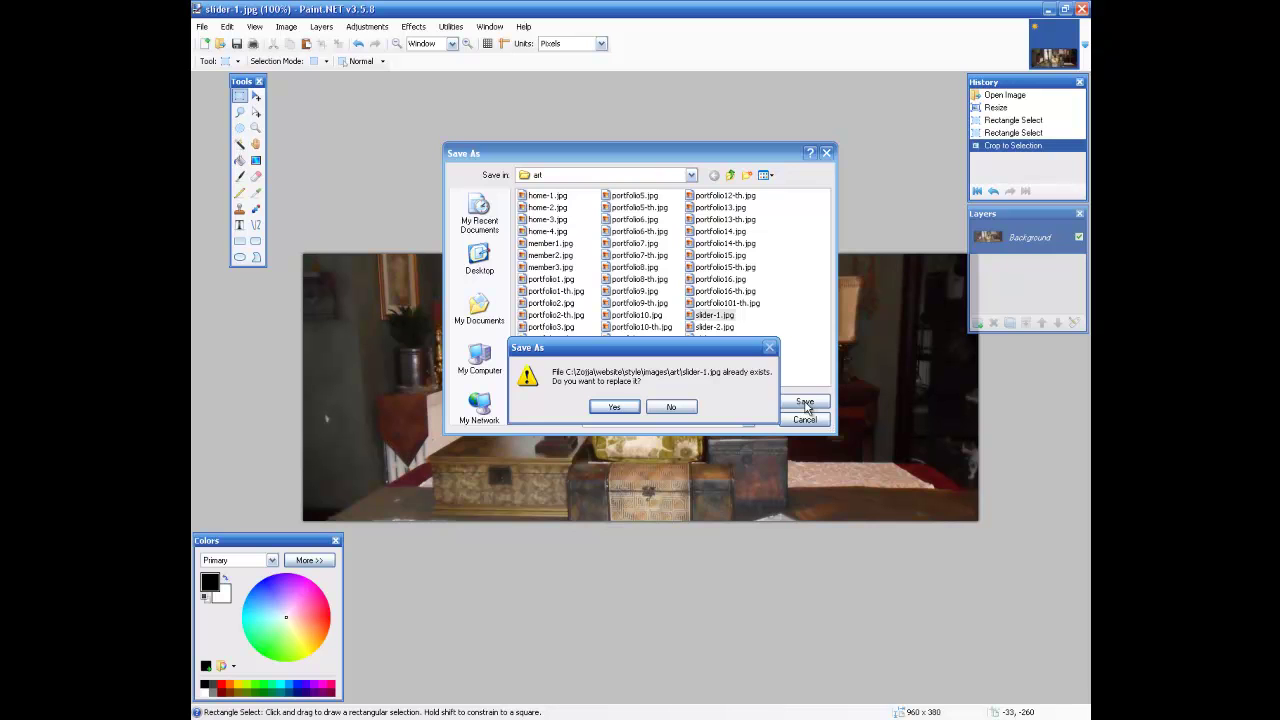
click(630, 410)
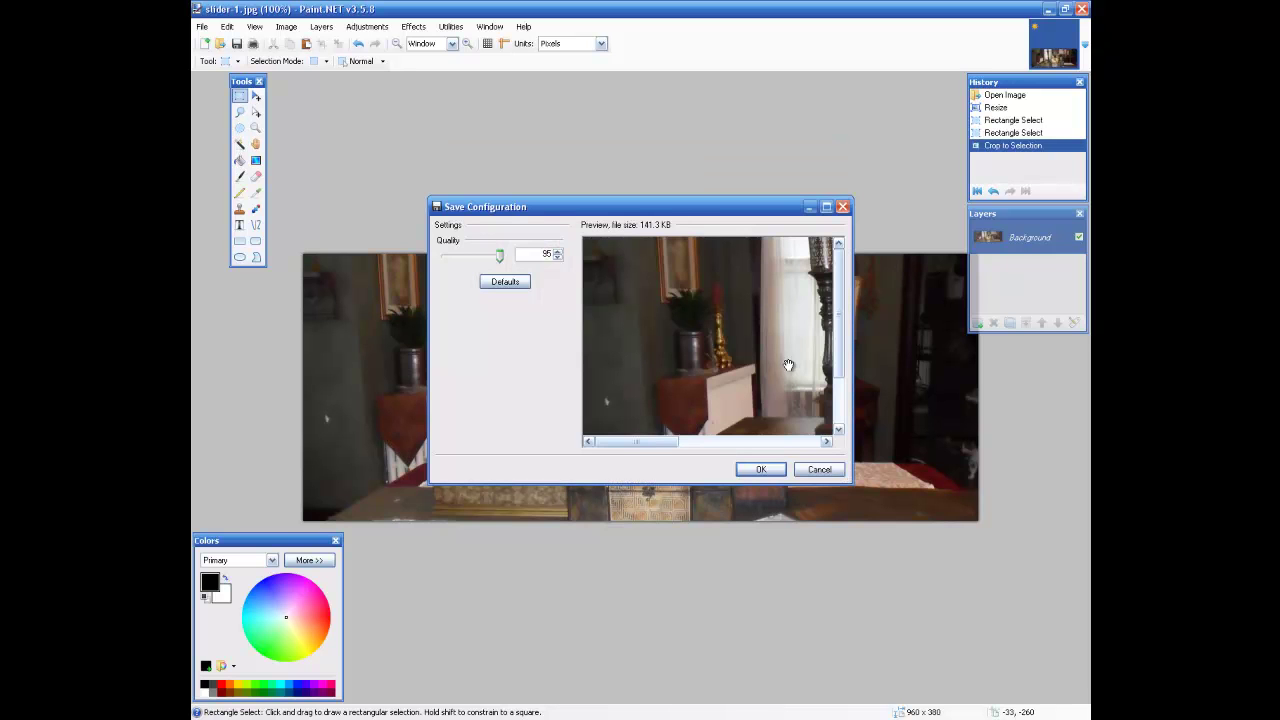
click(761, 469)
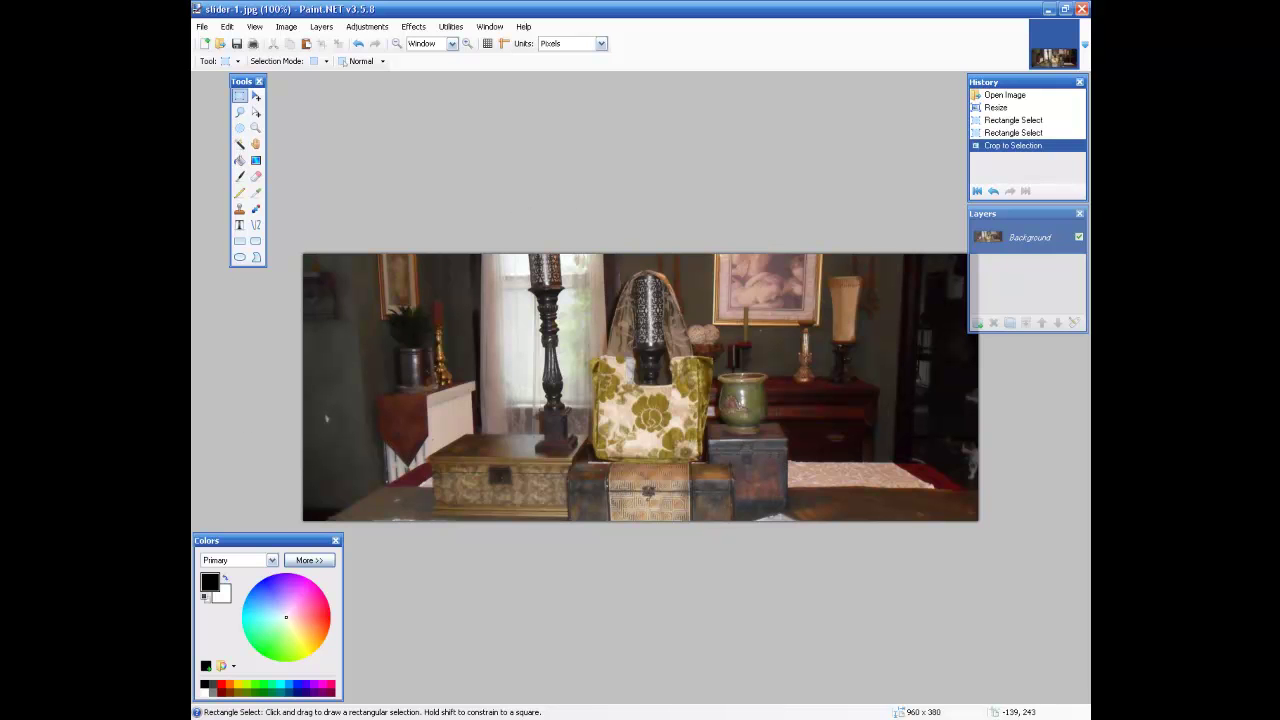
Switch to Firefox and open the local index.html from the website folder to check the homepage slider image.
key(alt+Tab)
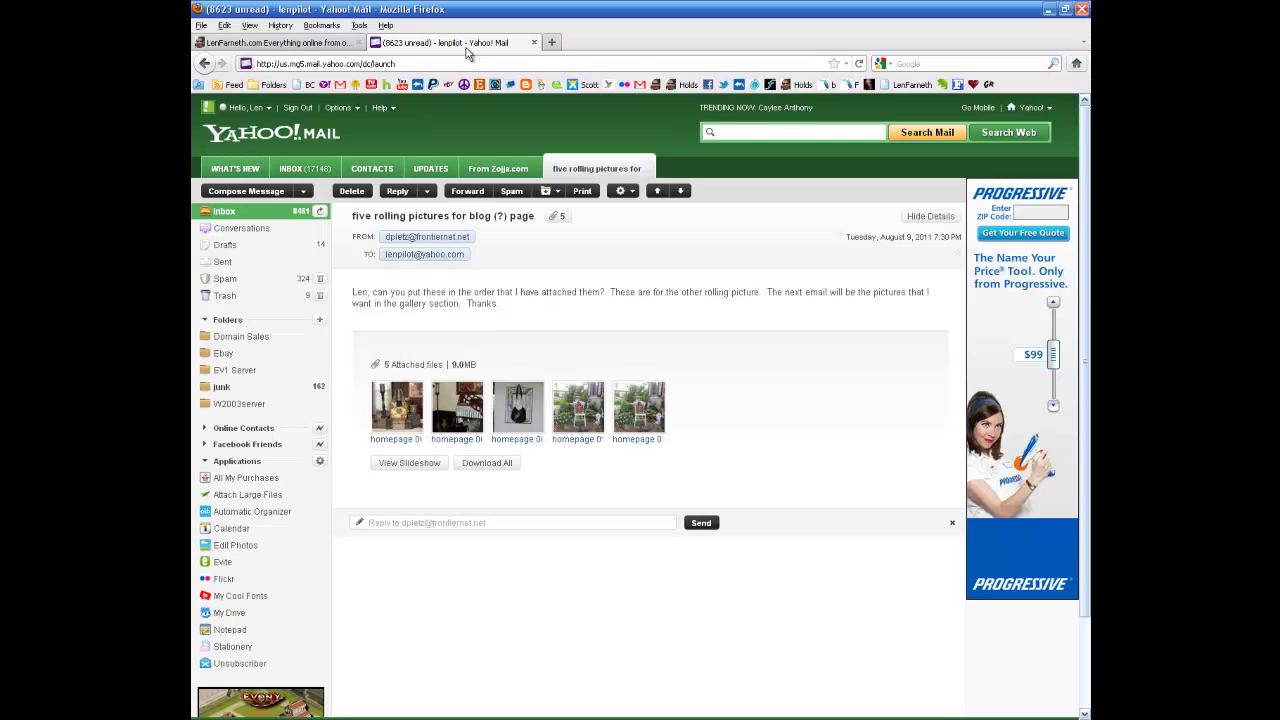
click(201, 25)
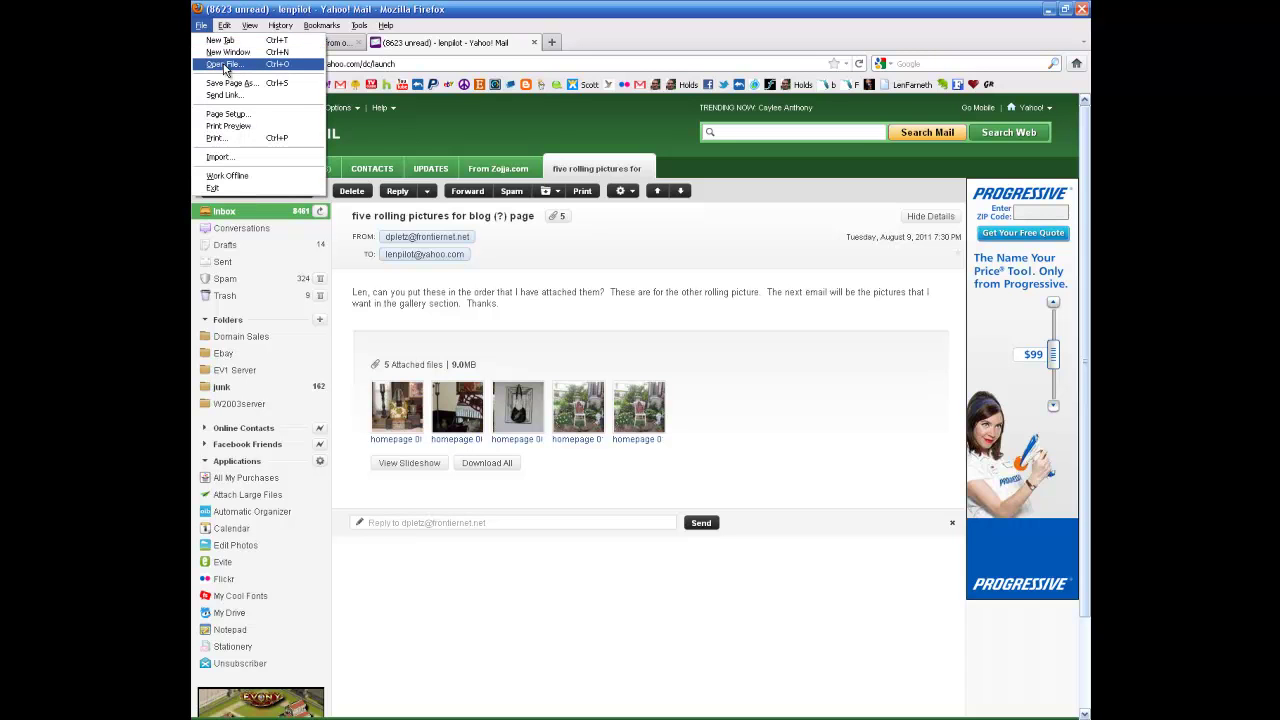
click(227, 66)
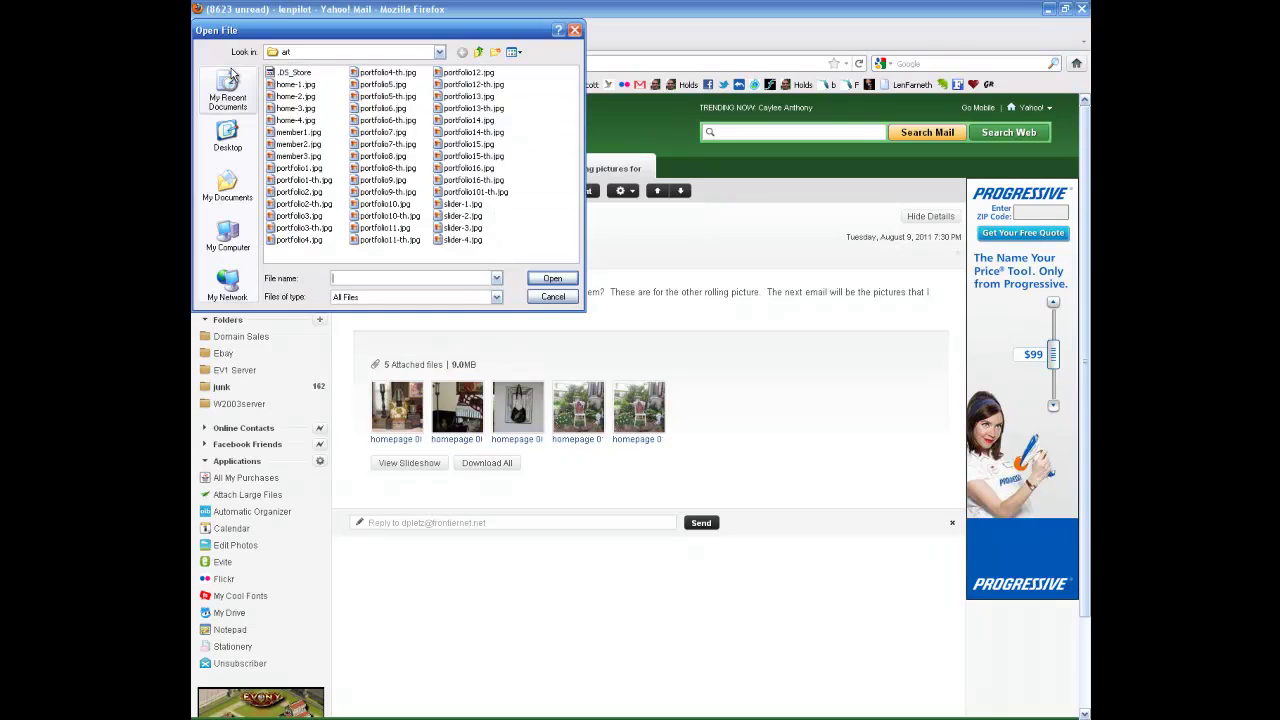
click(478, 53)
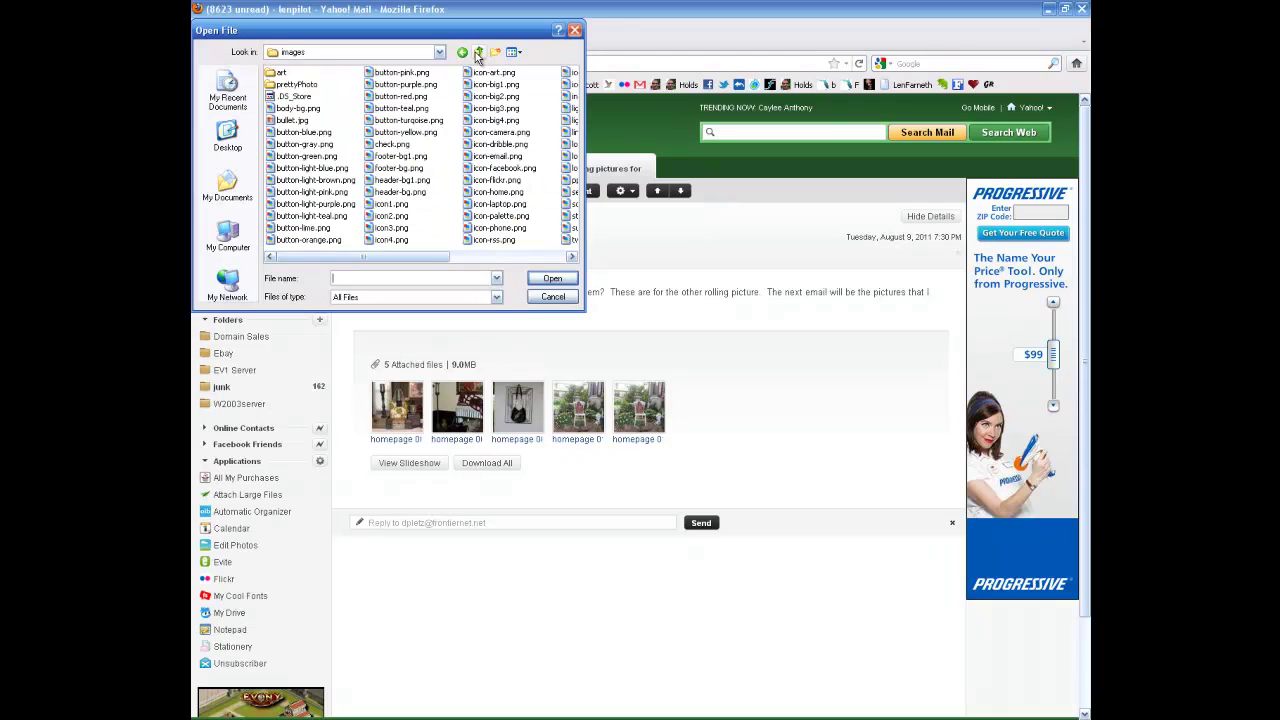
click(478, 53)
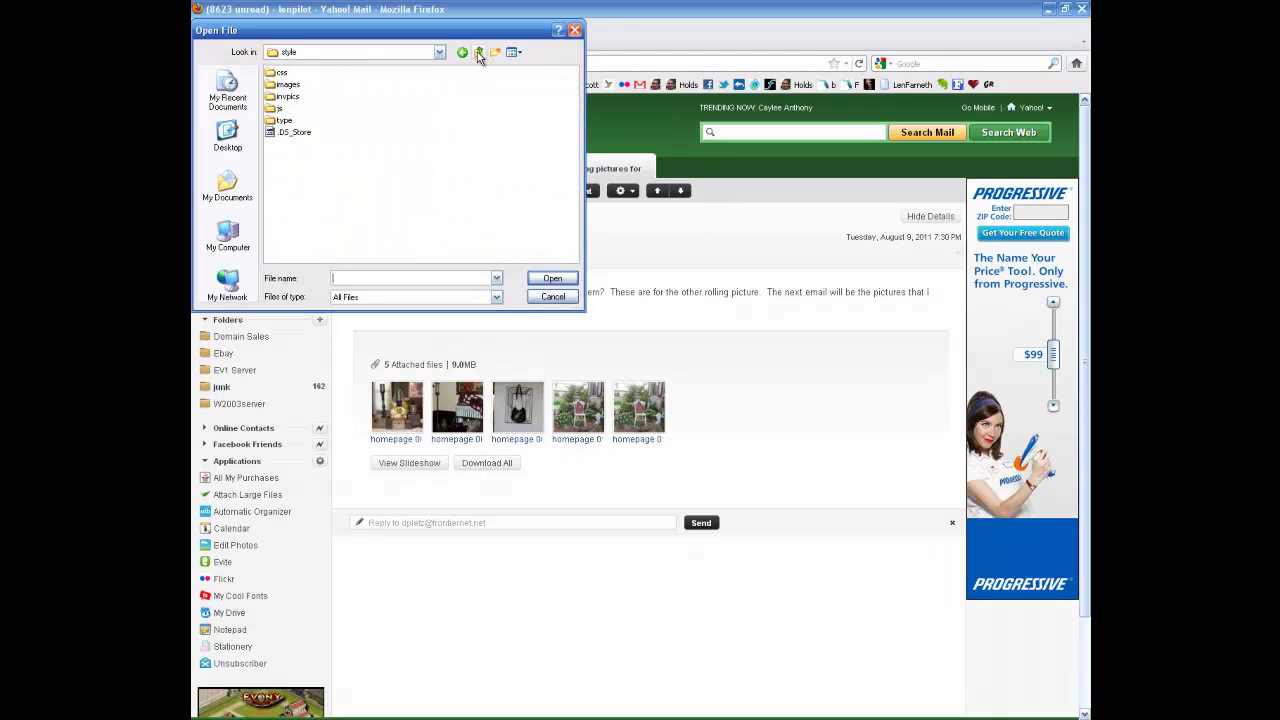
click(478, 53)
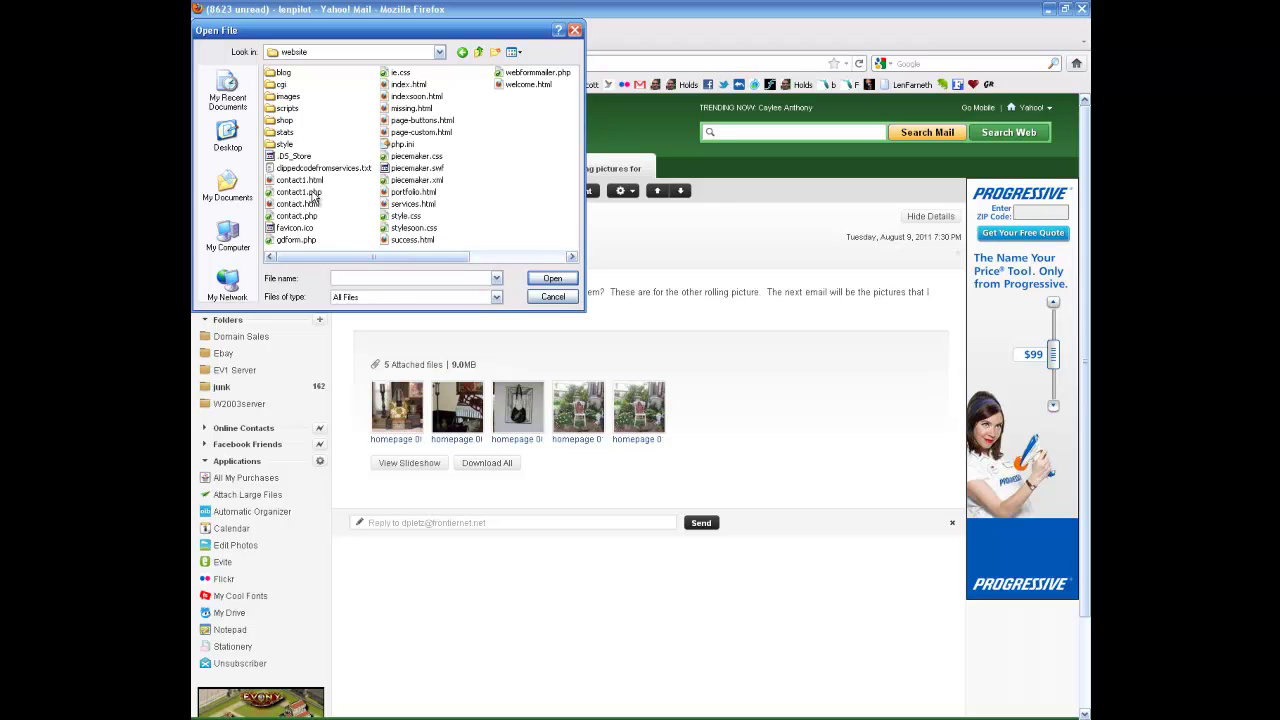
double_click(404, 85)
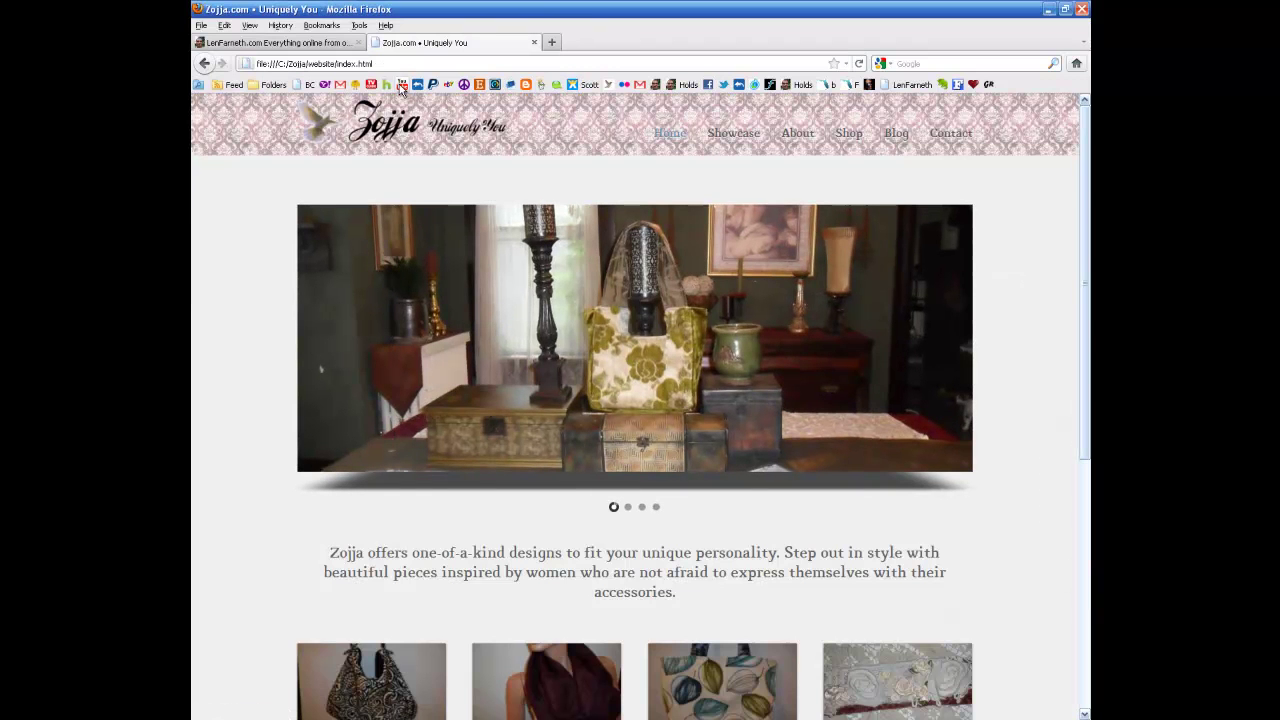
mouse_move(515, 235)
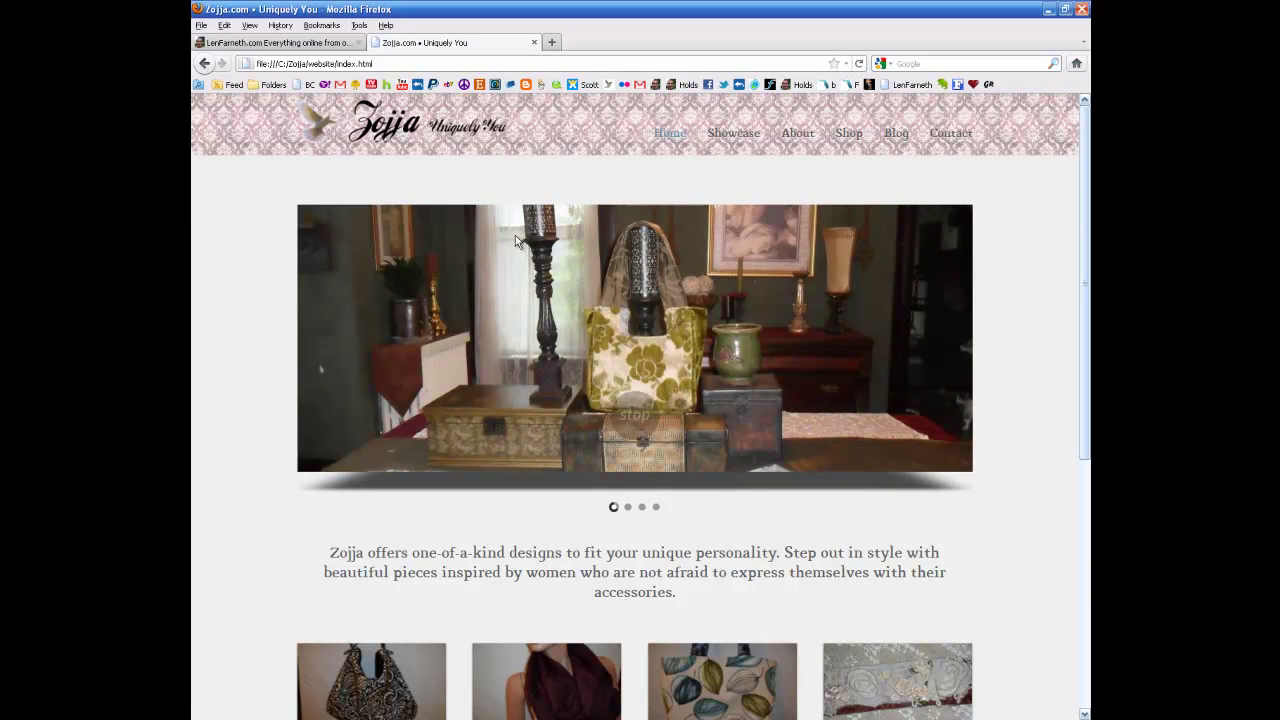